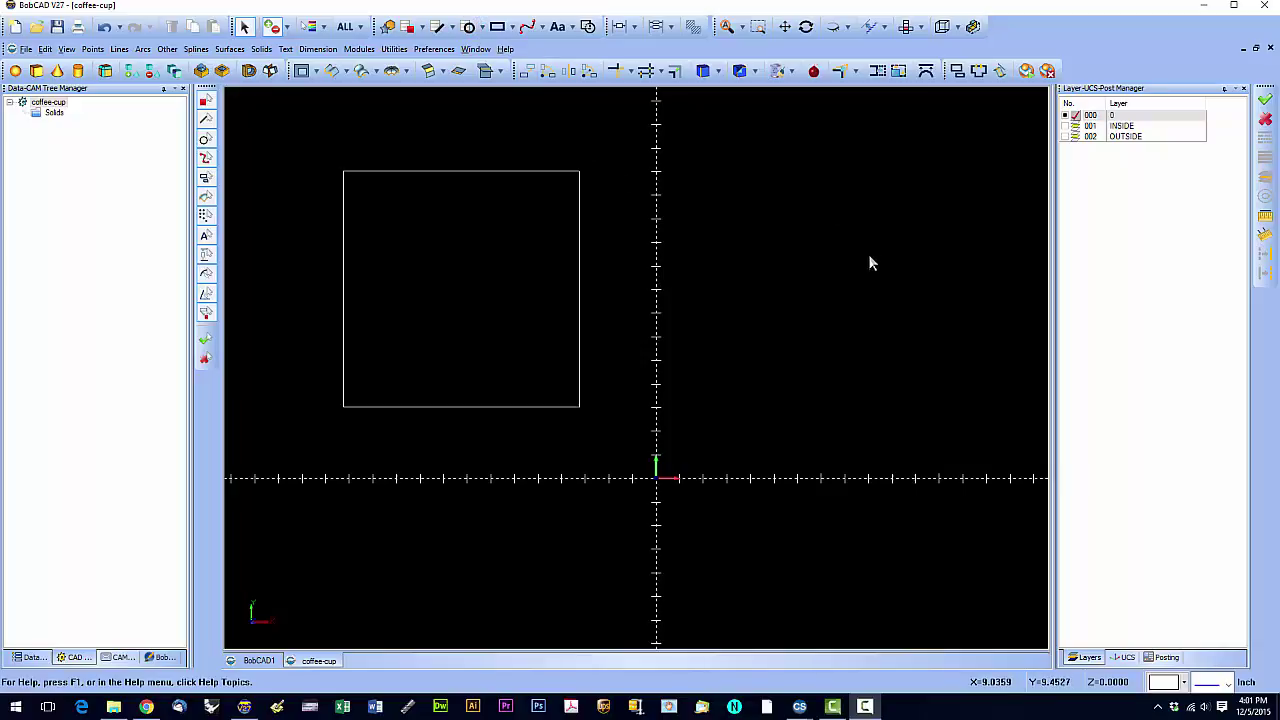
- Switch the Circle tool to freehand Sketch mode
scroll(935, 225, up, 1)
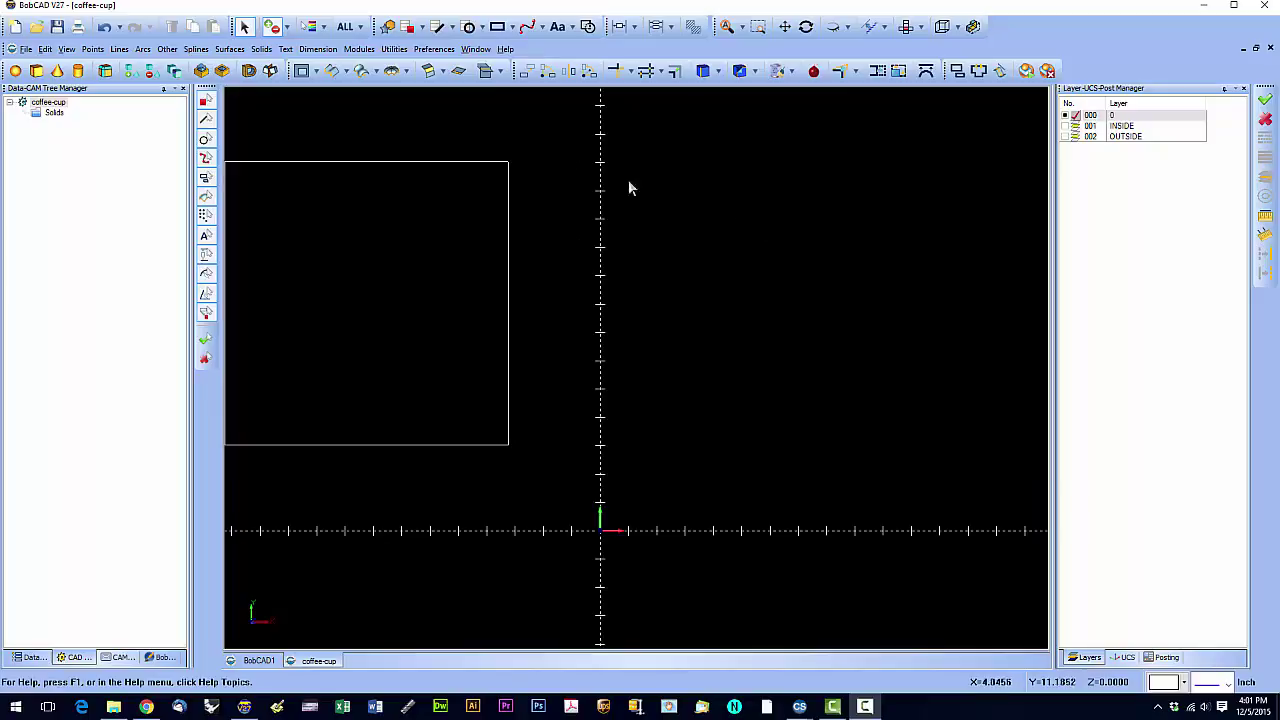
click(483, 27)
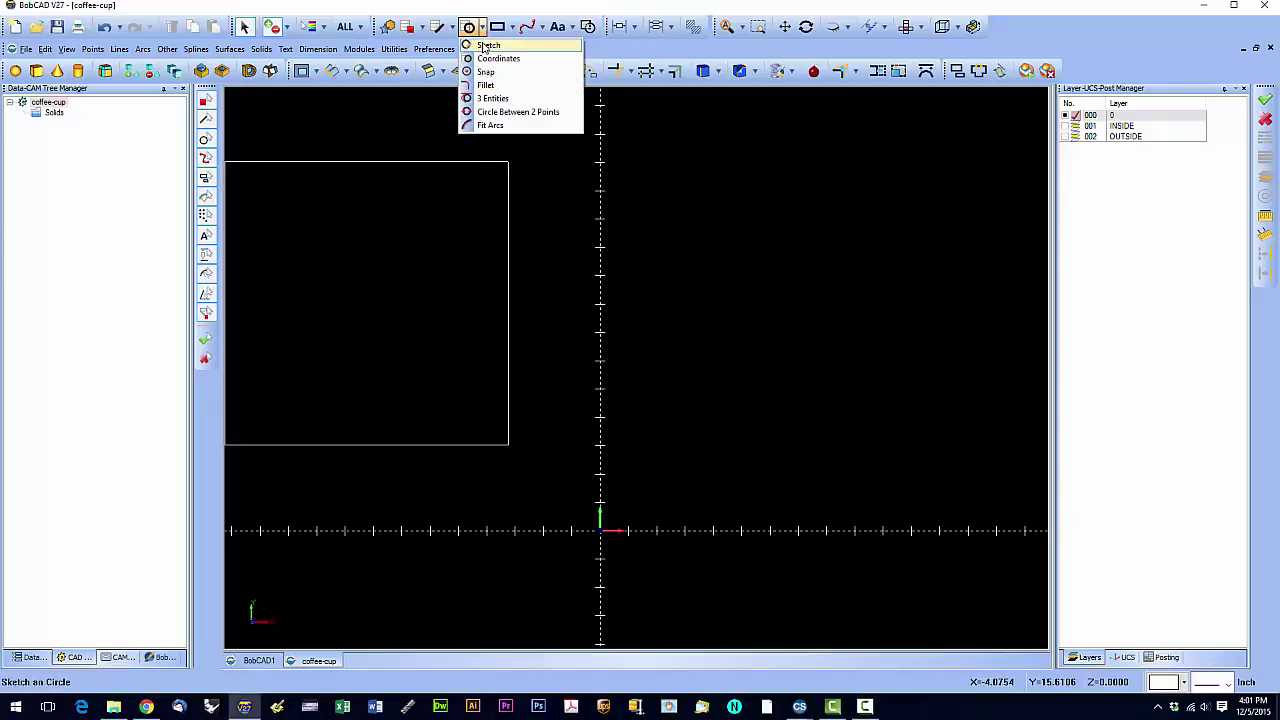
click(487, 45)
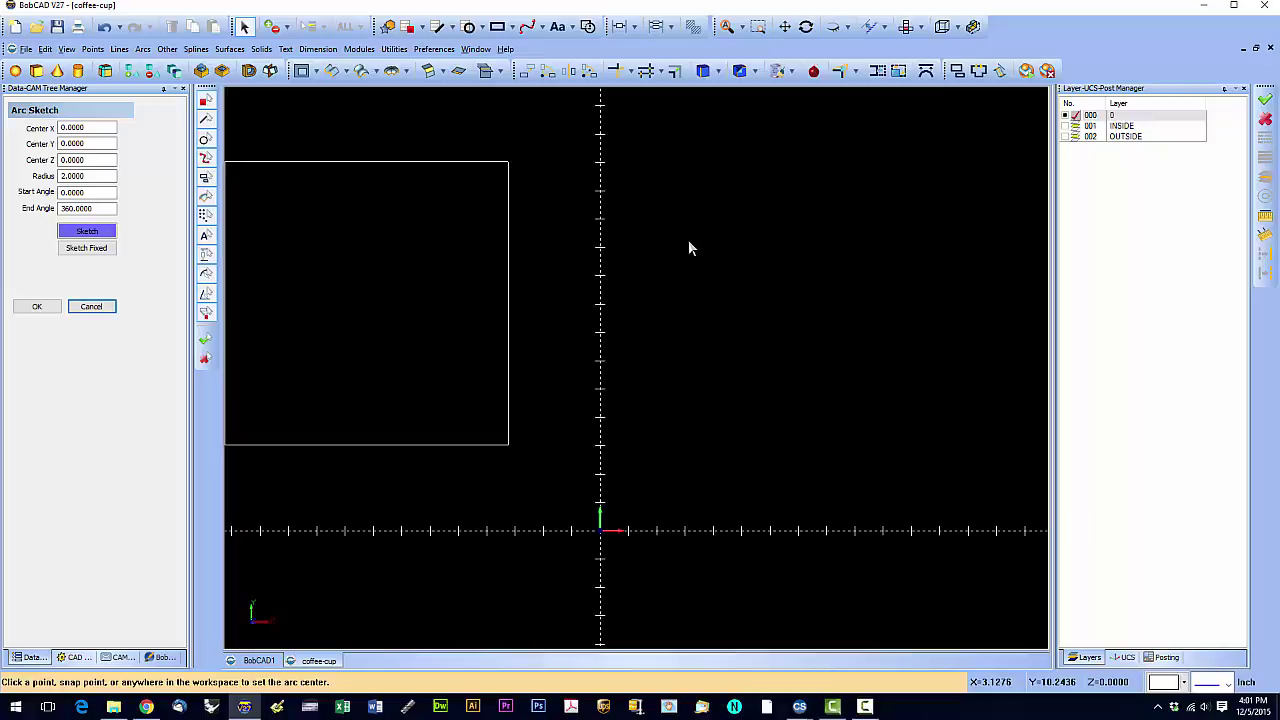
- Sketch five circles right of the vertical axis with radii 1.2555, 1.8845, 0.9255, 0.5141 and 0.7148
click(714, 243)
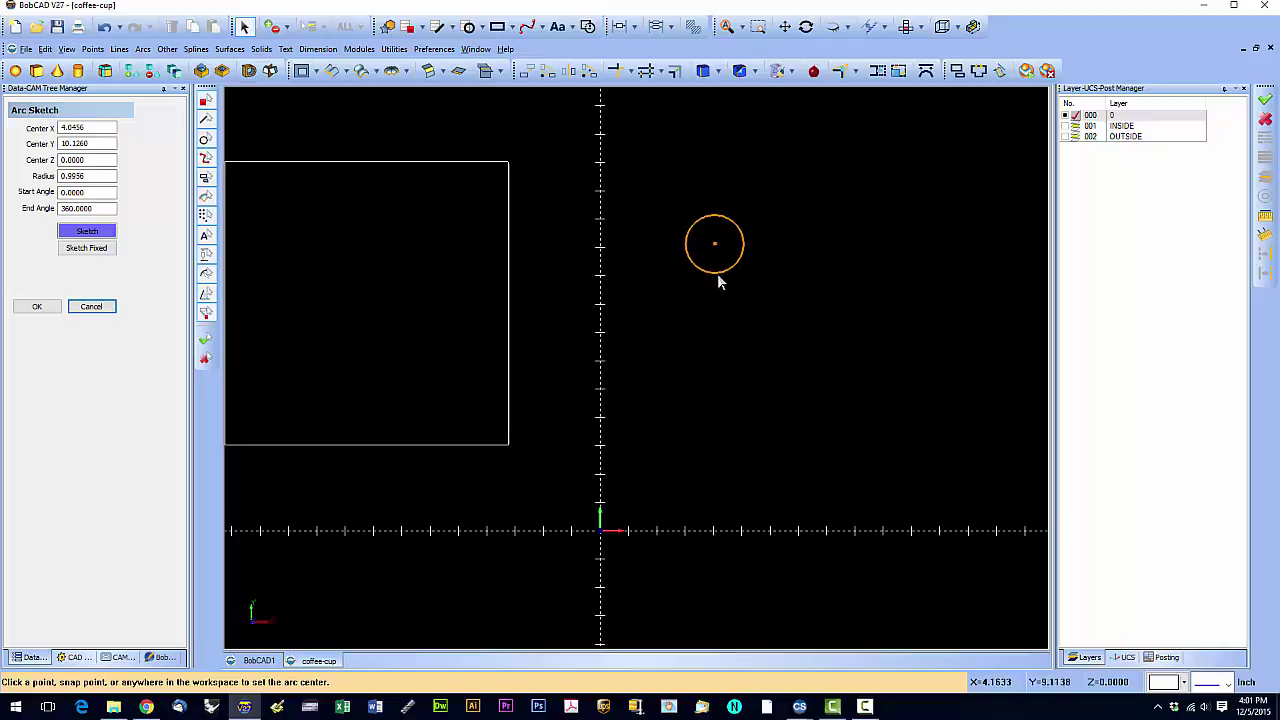
click(718, 286)
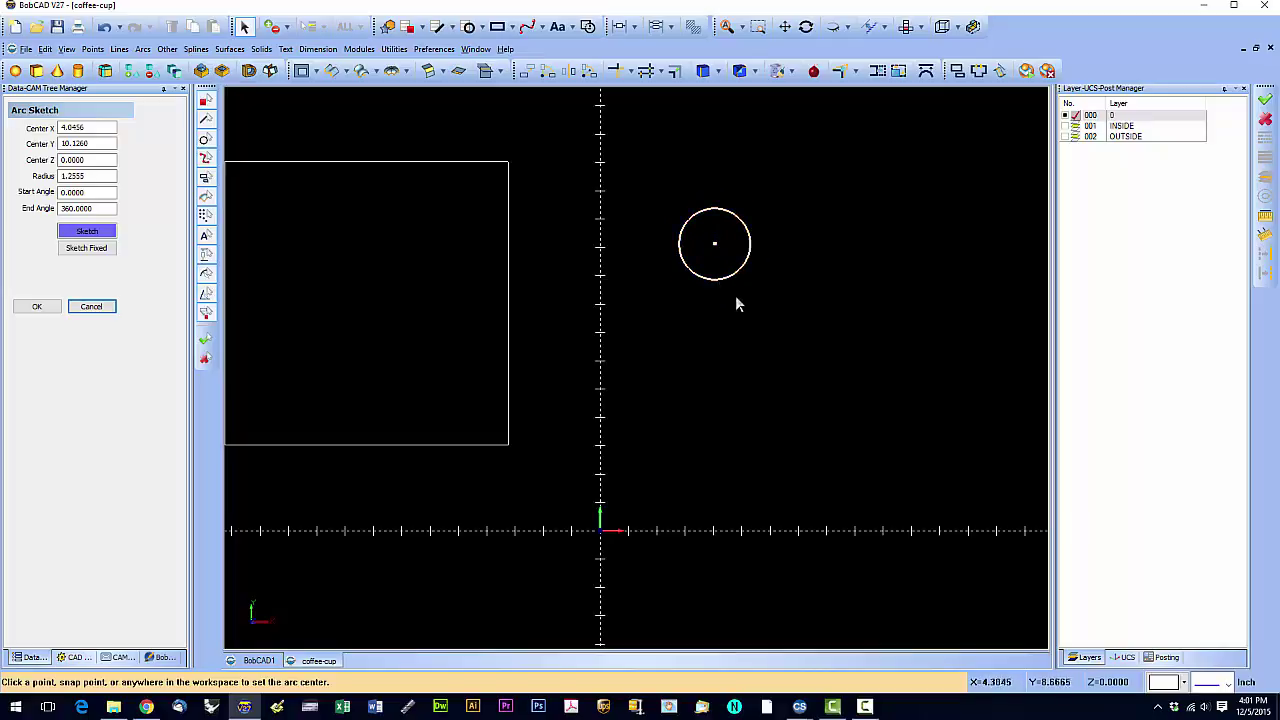
click(857, 267)
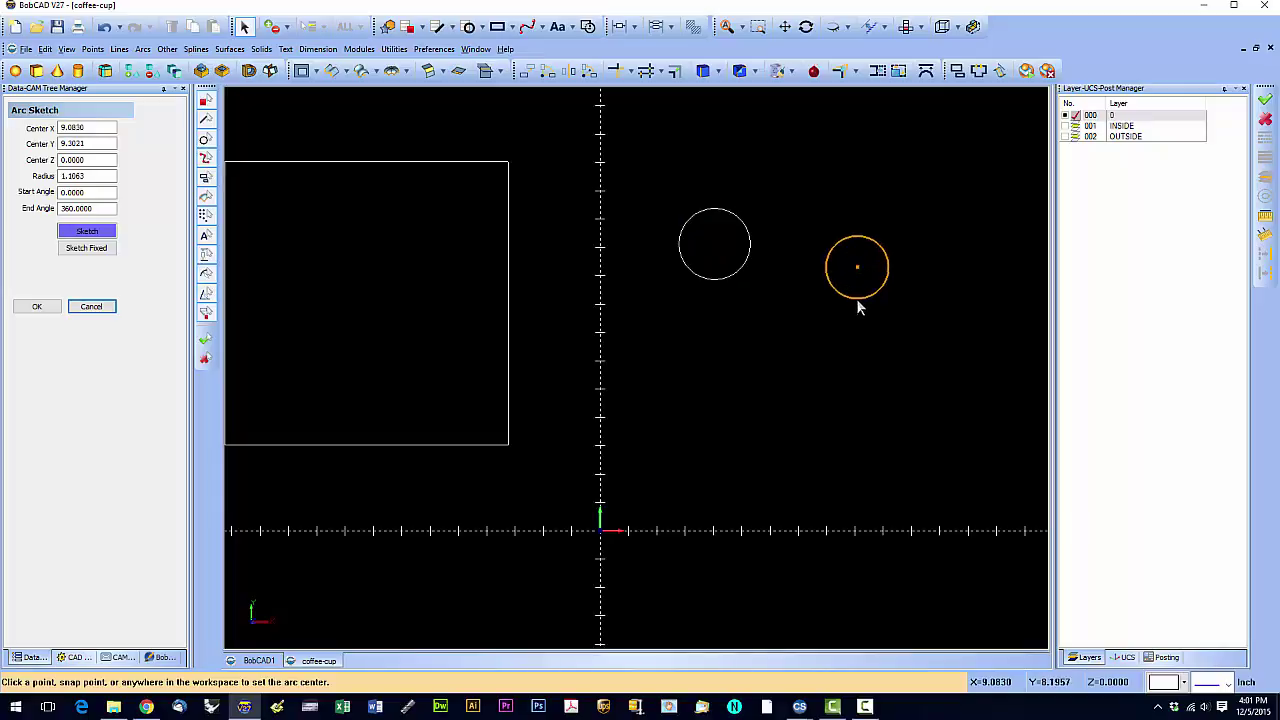
click(855, 321)
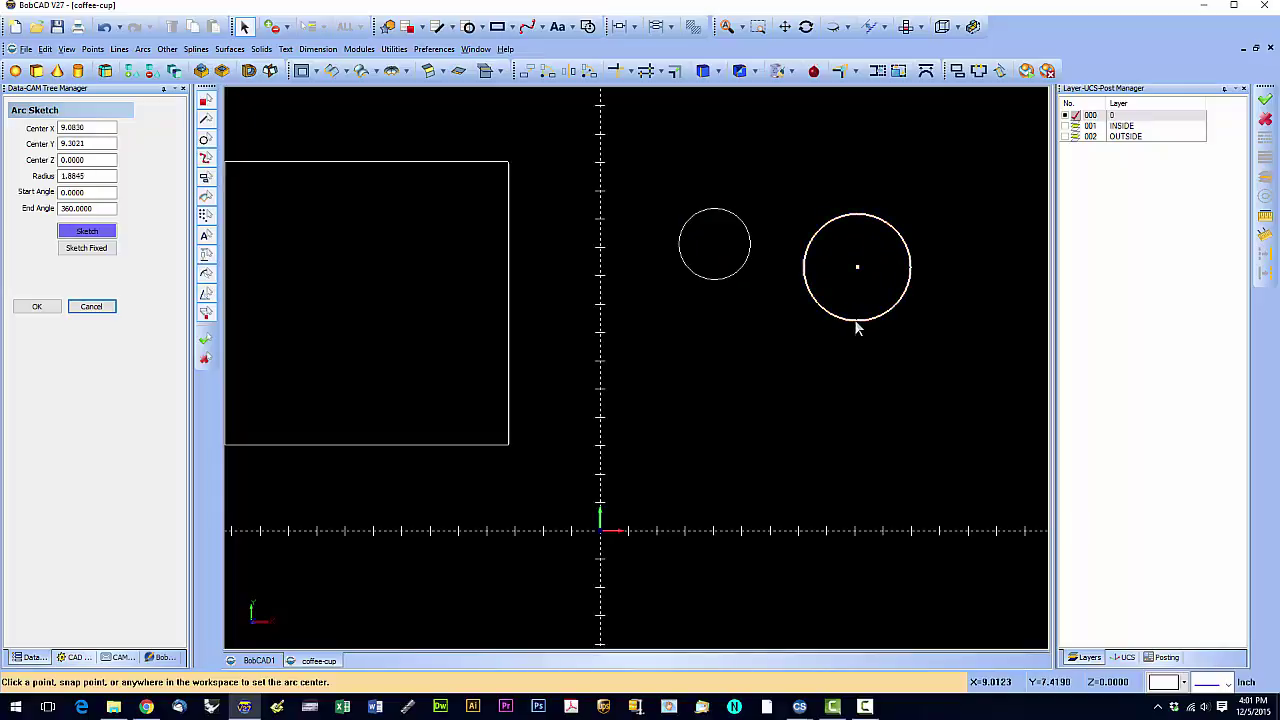
click(741, 360)
click(747, 386)
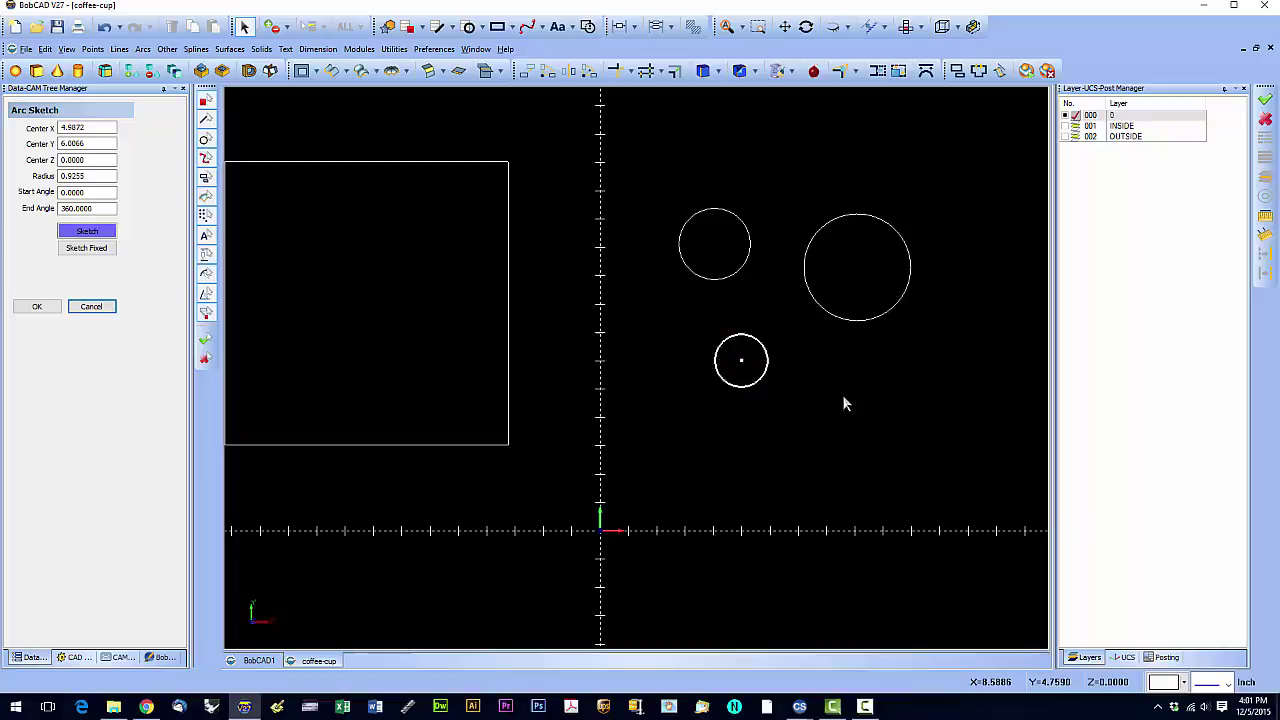
click(843, 396)
click(846, 410)
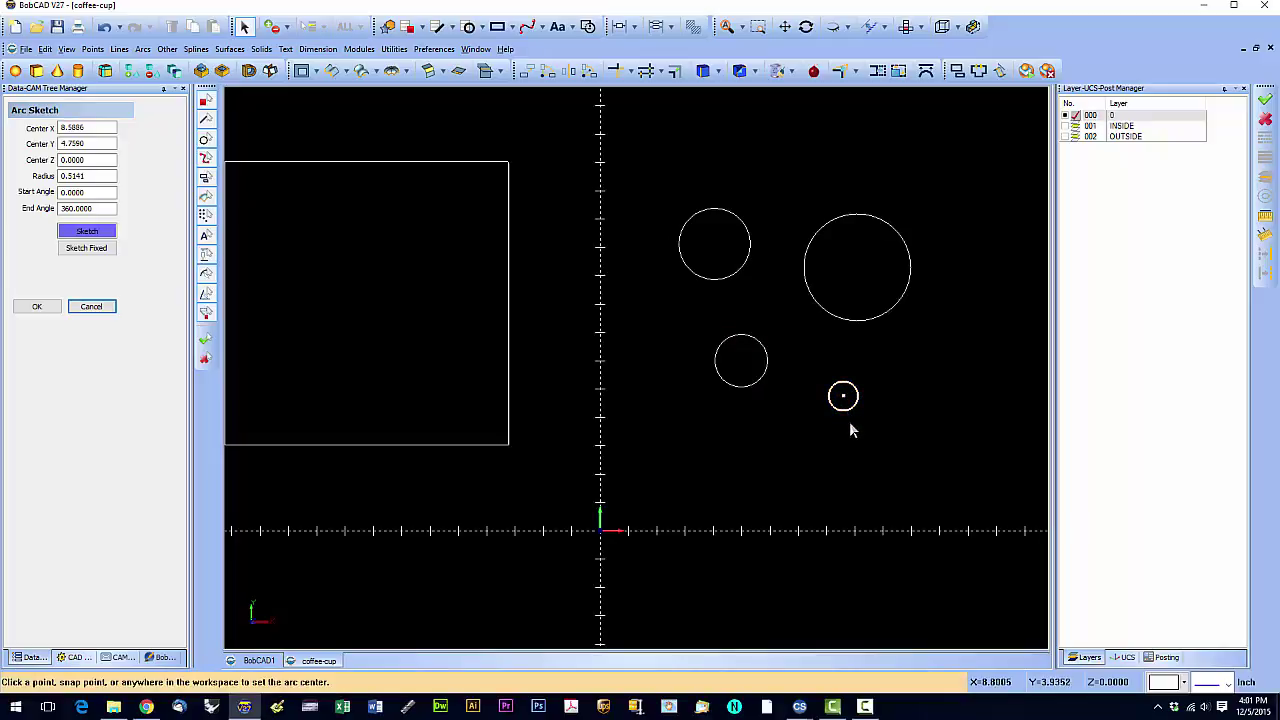
click(905, 407)
click(911, 428)
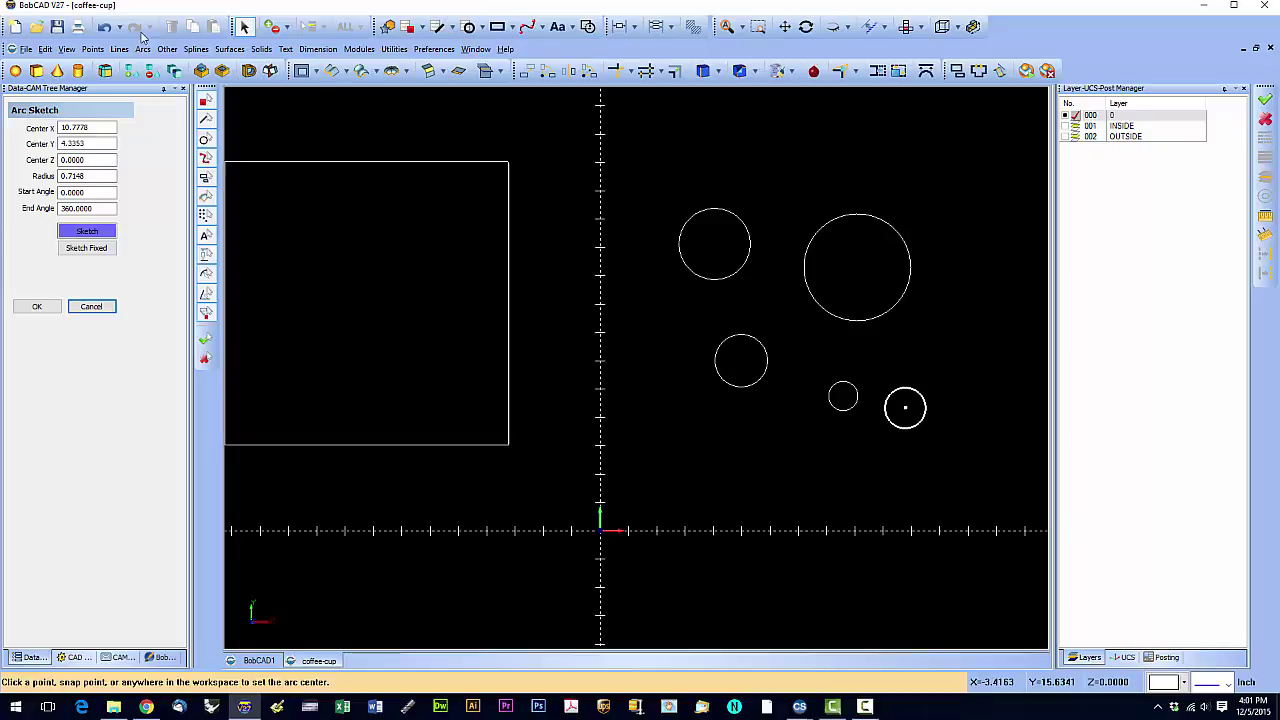
- Undo the sketched circles and exit sketching
click(104, 27)
click(104, 27)
click(104, 27)
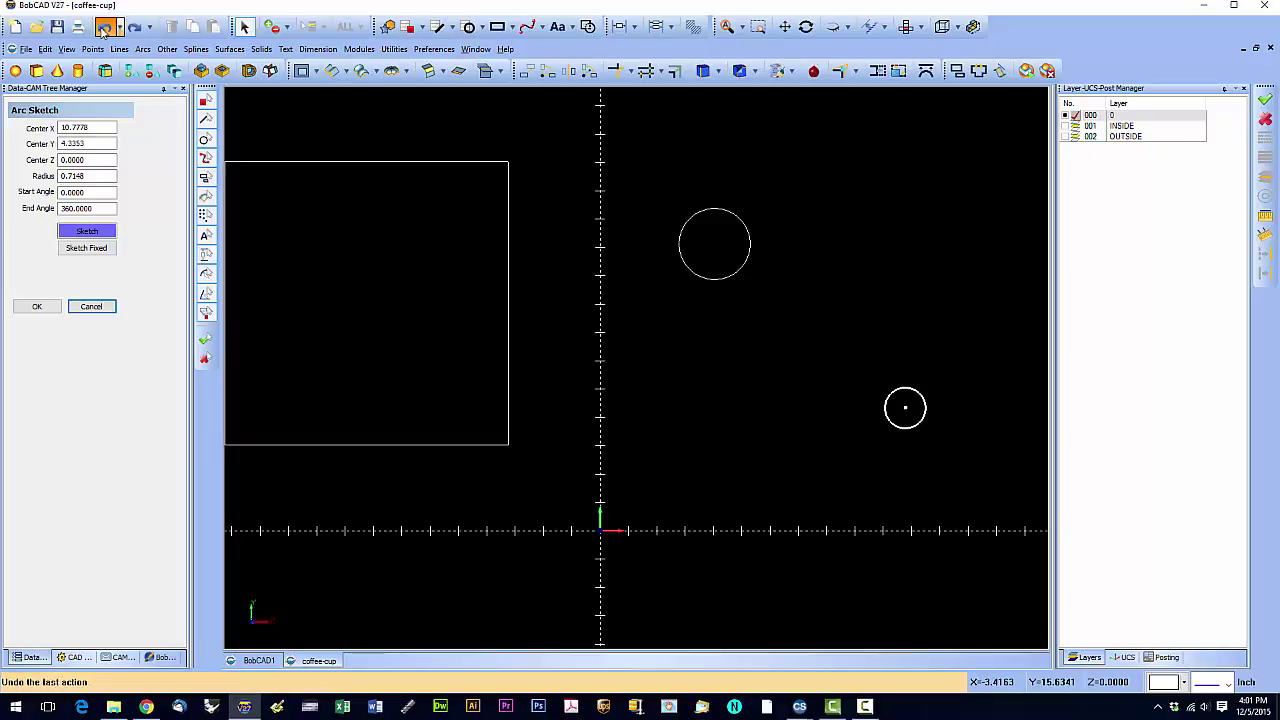
click(104, 27)
key(Escape)
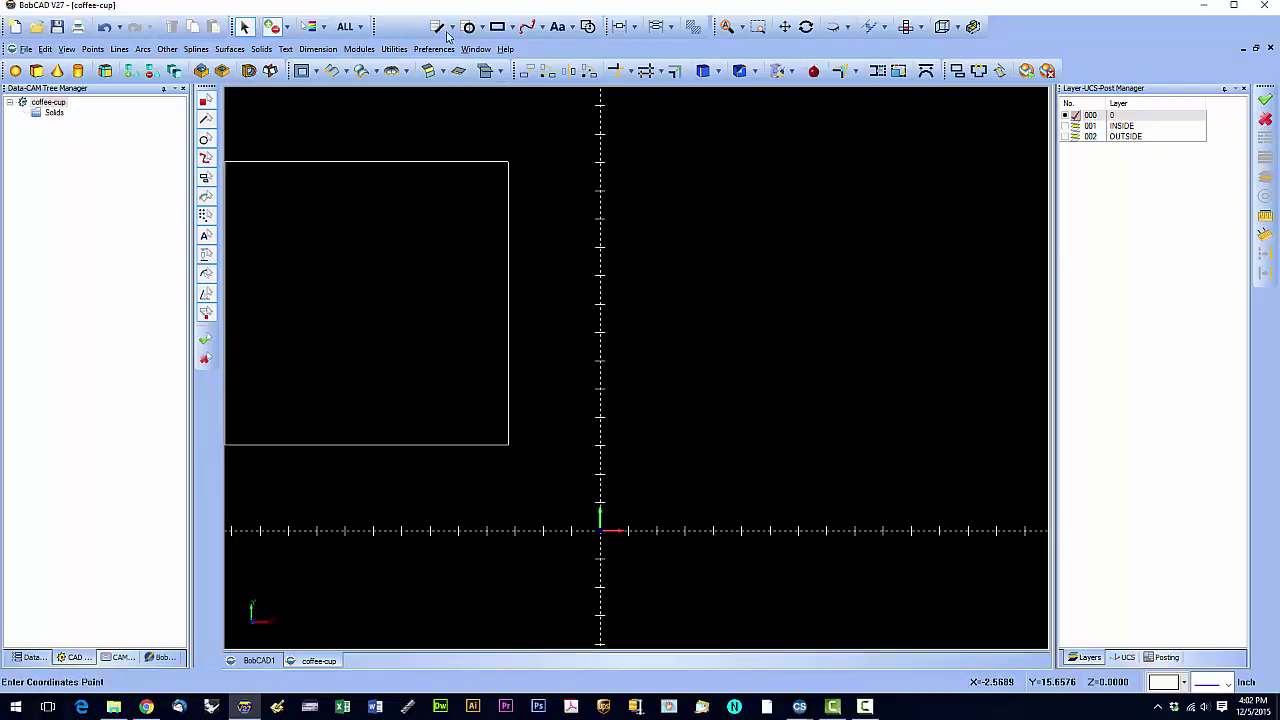
- Start a coordinate-entry circle with center 0, 0 and radius 4
click(481, 27)
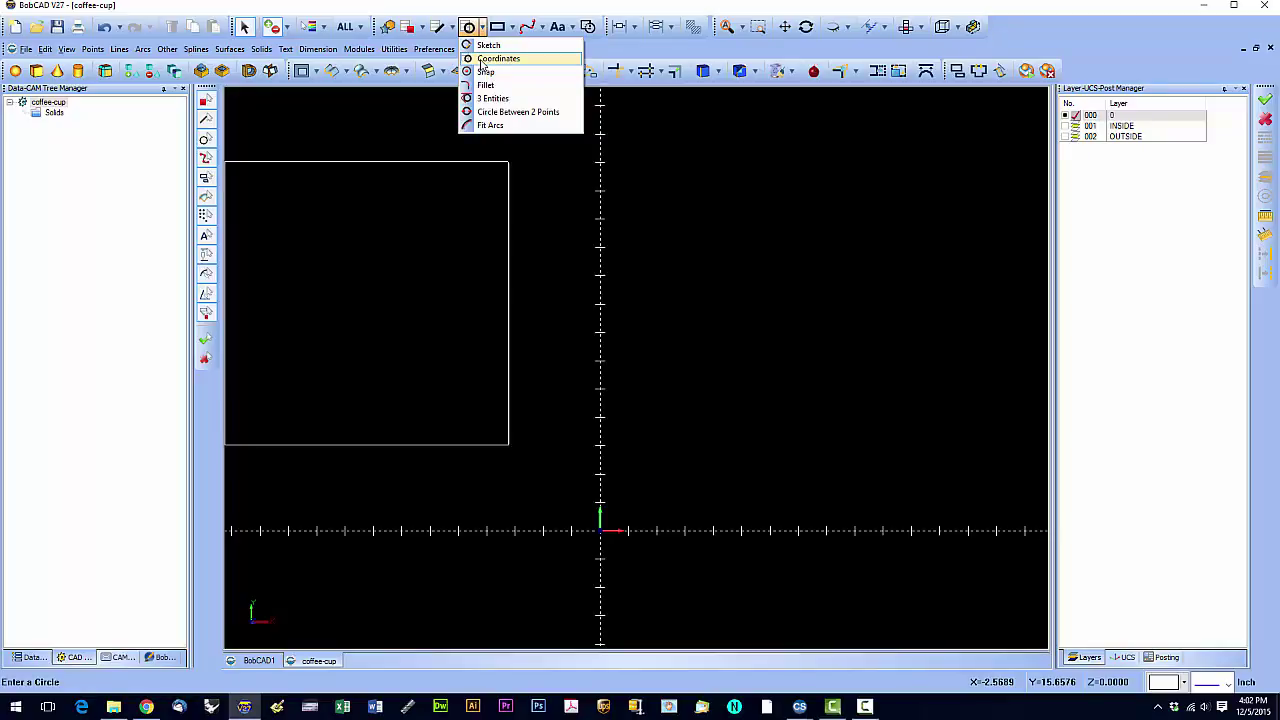
click(482, 60)
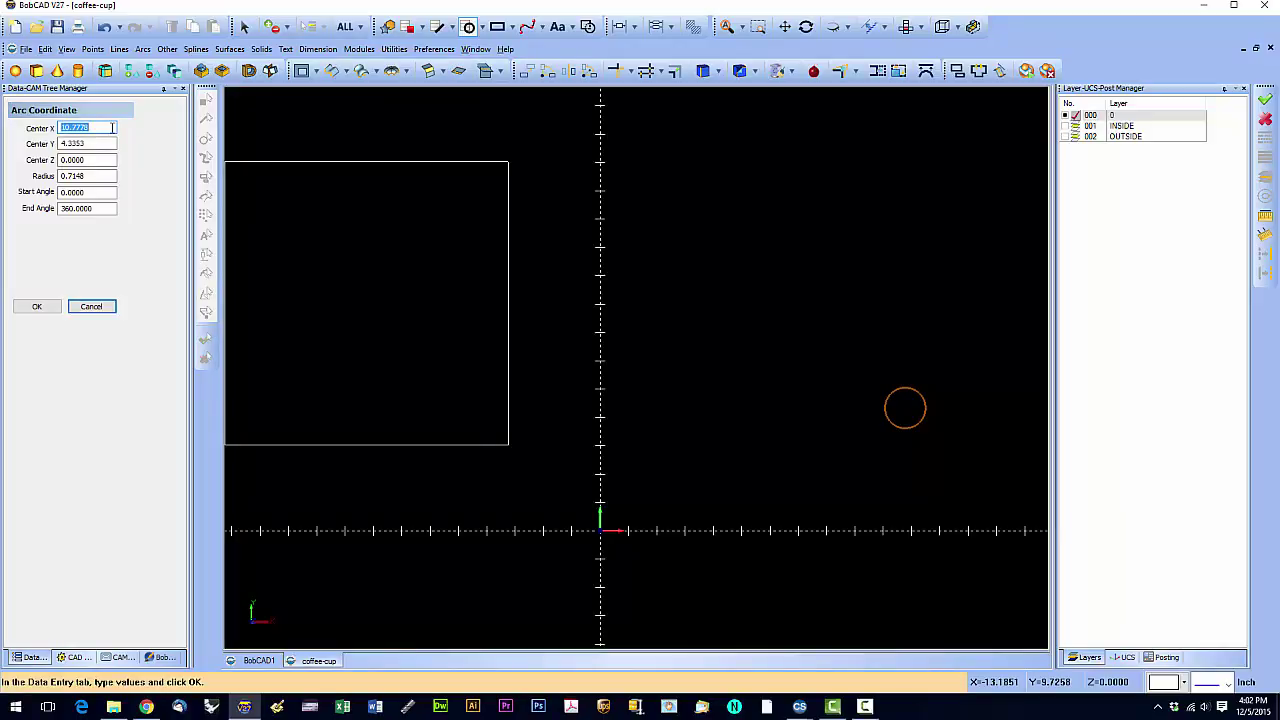
text(0)
key(Tab)
text(0)
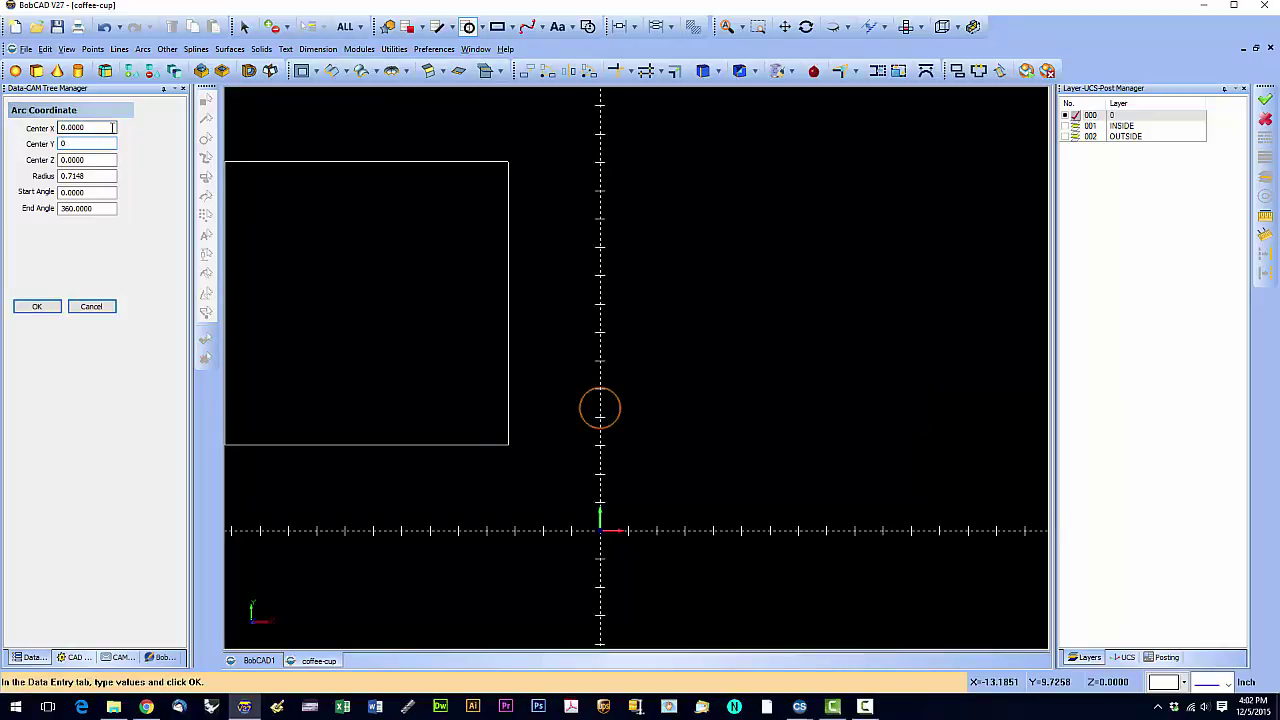
key(Tab)
key(Tab)
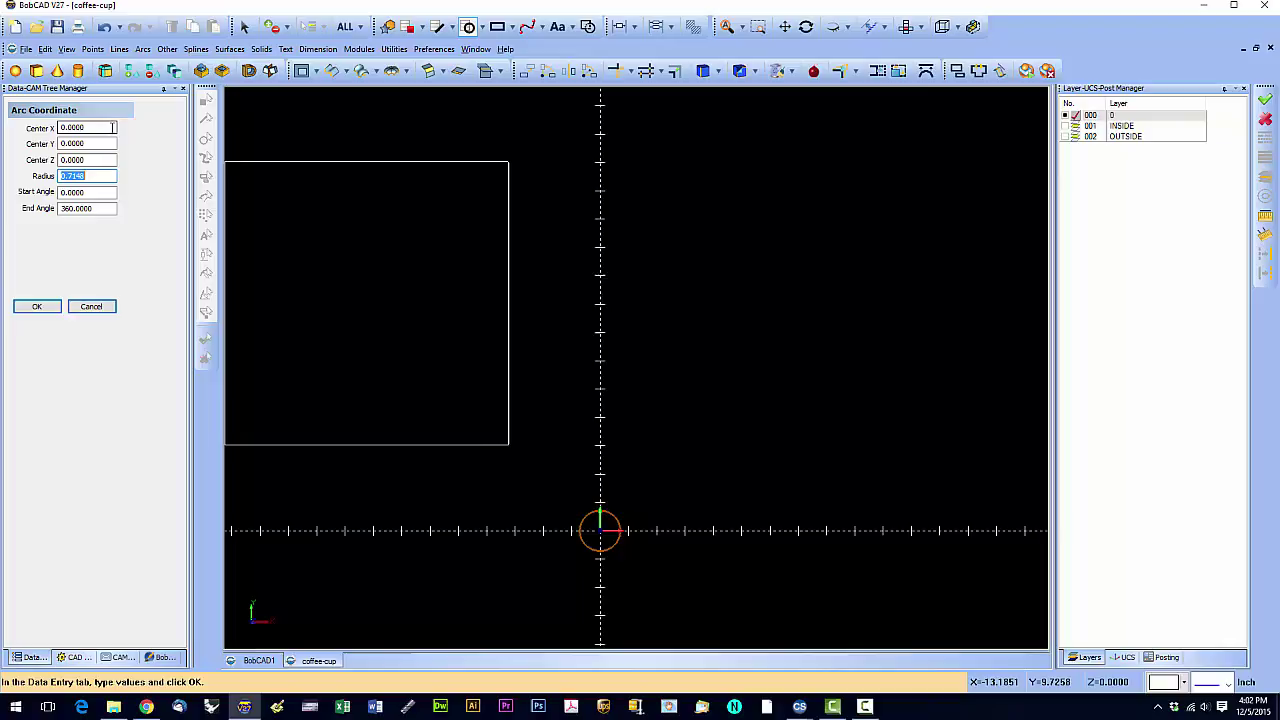
text(4)
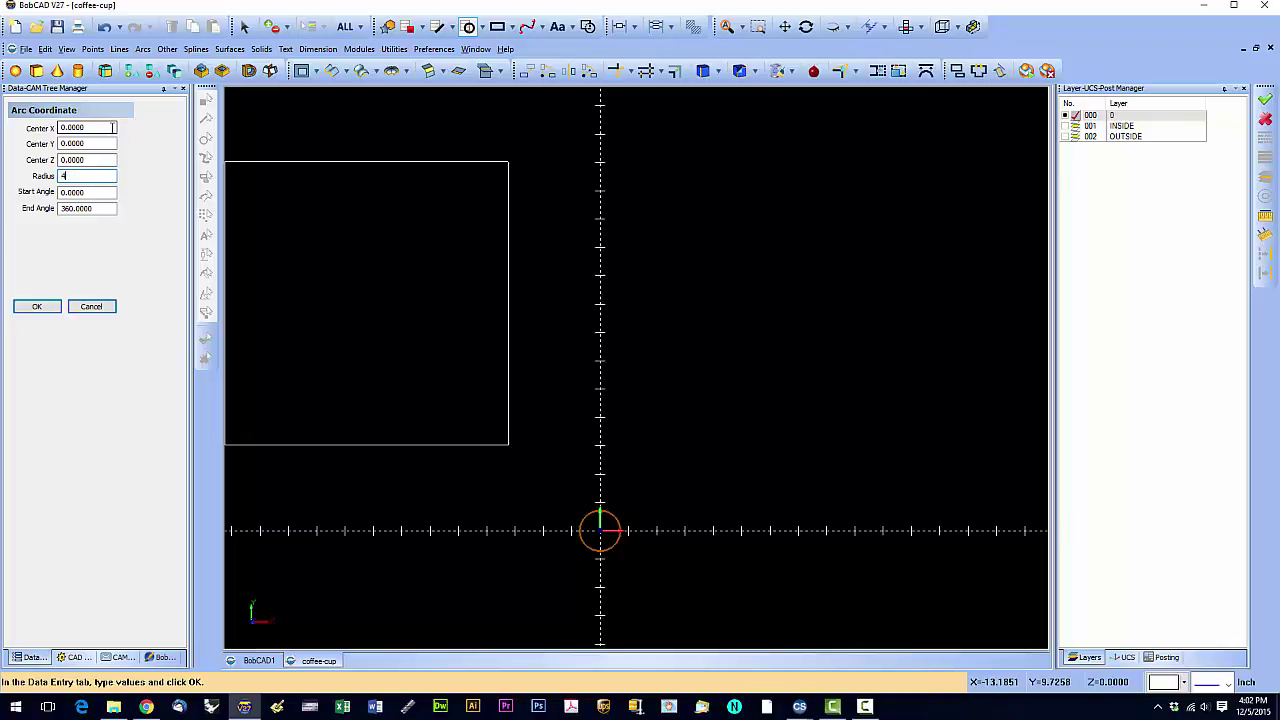
key(Tab)
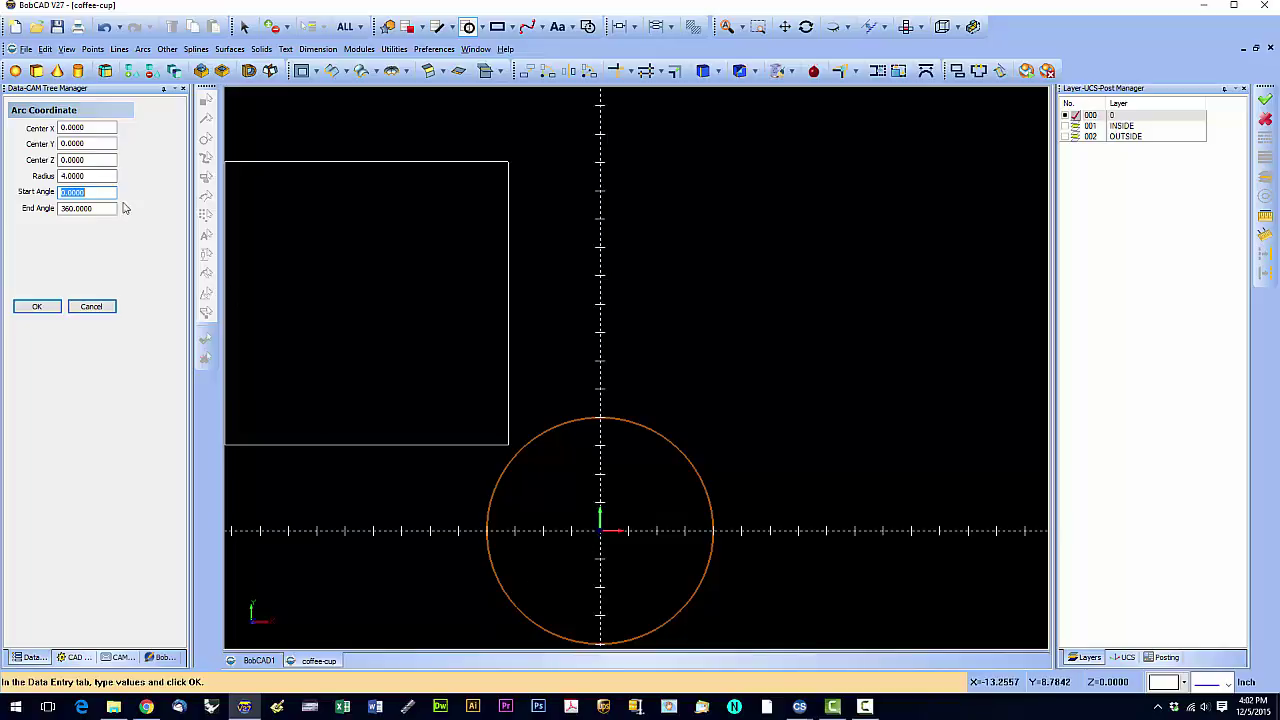
- Move the center to X 4, Y 4 and create the radius 4 circle
double_click(59, 128)
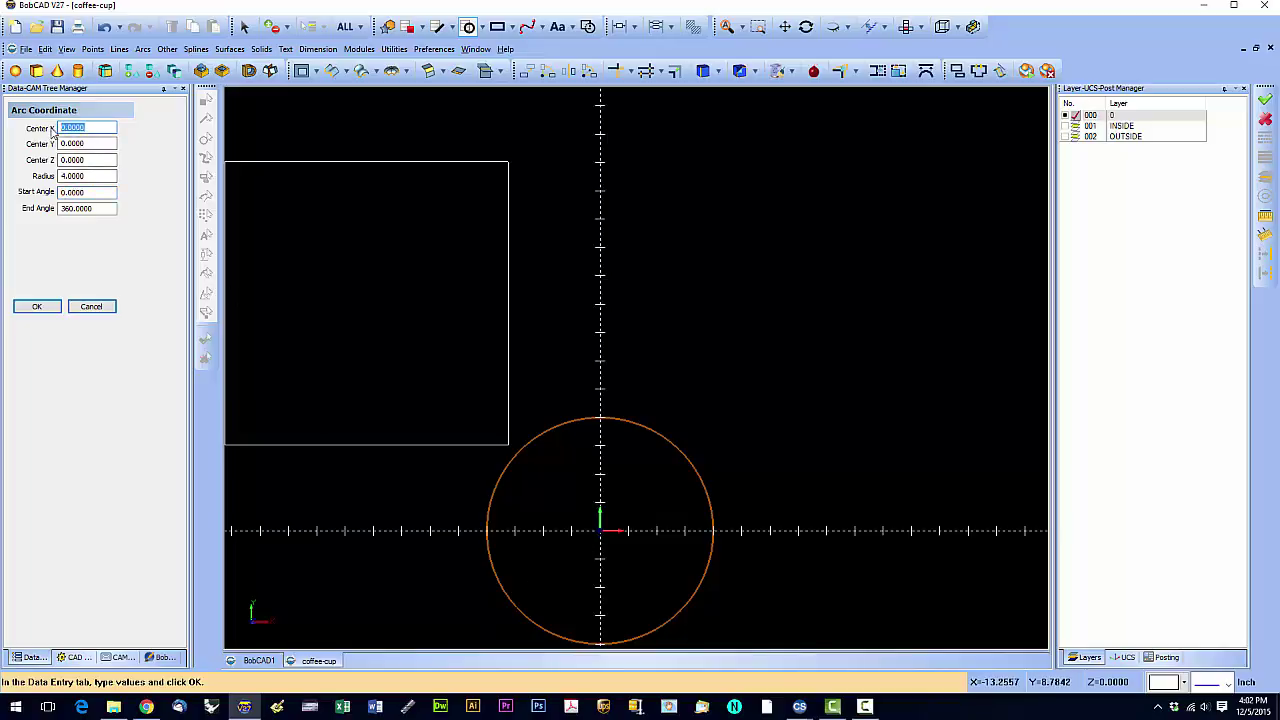
text(4)
key(Tab)
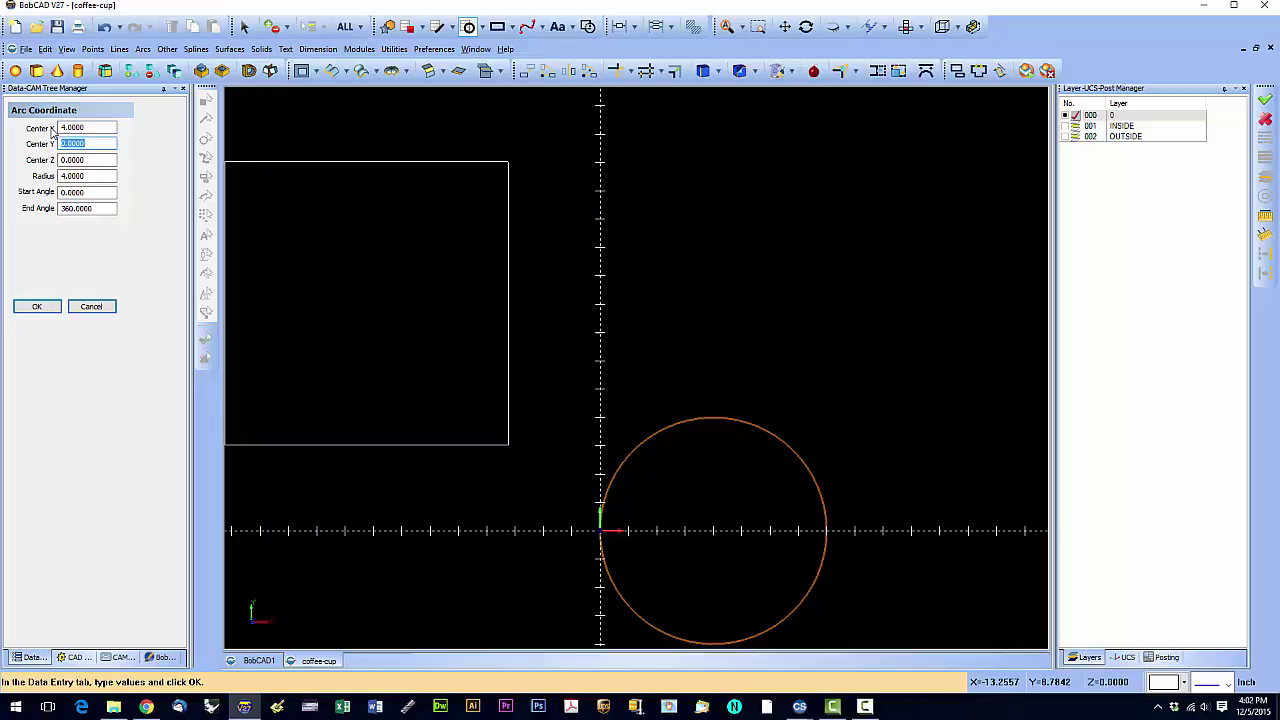
text(4)
key(Tab)
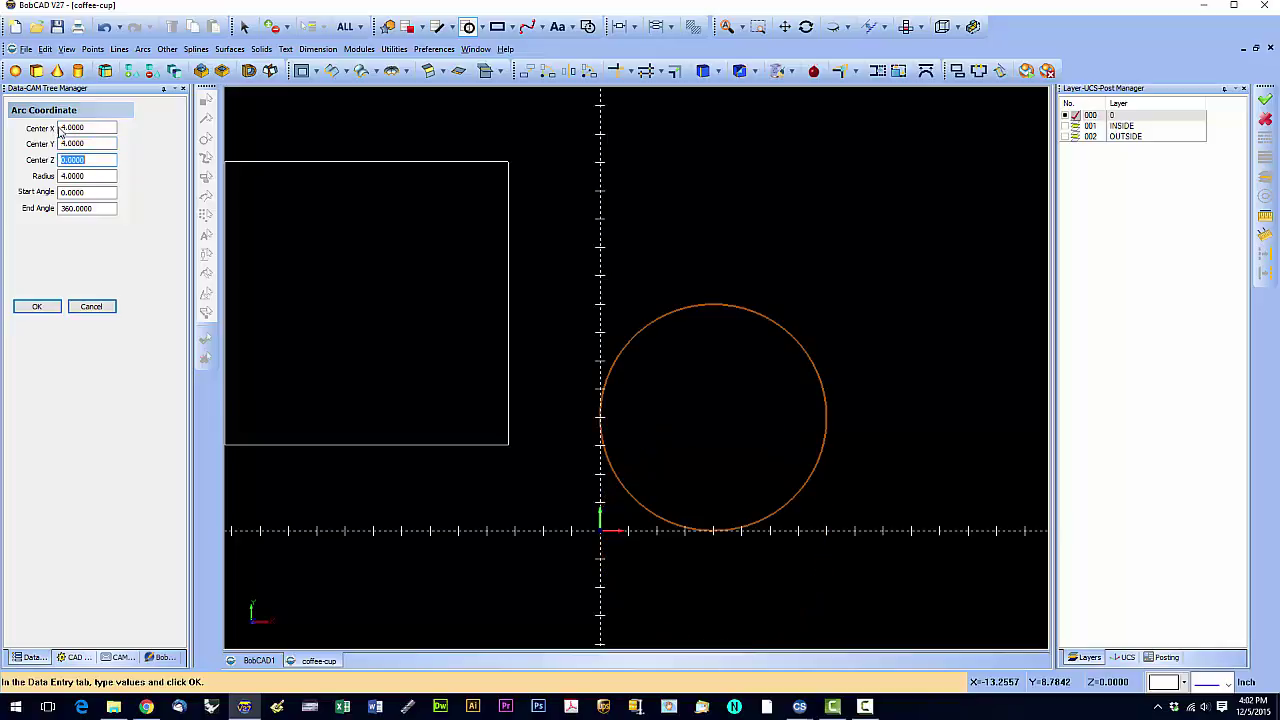
click(36, 307)
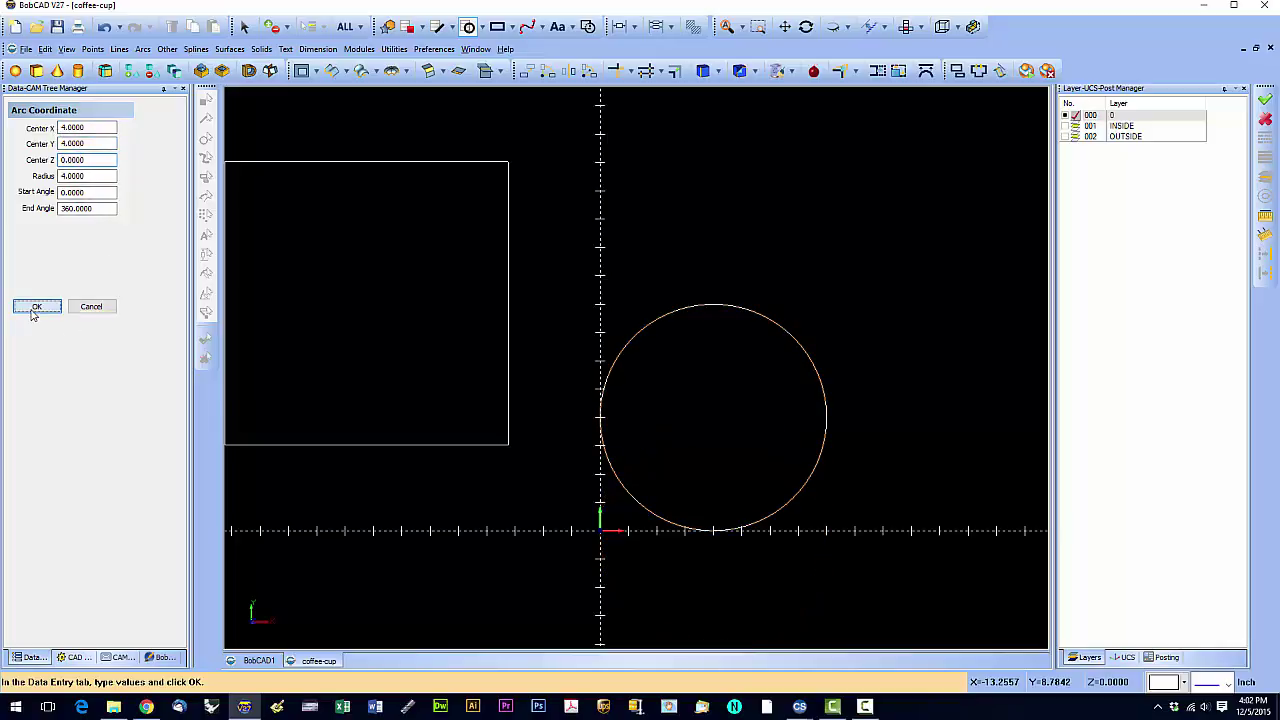
click(111, 308)
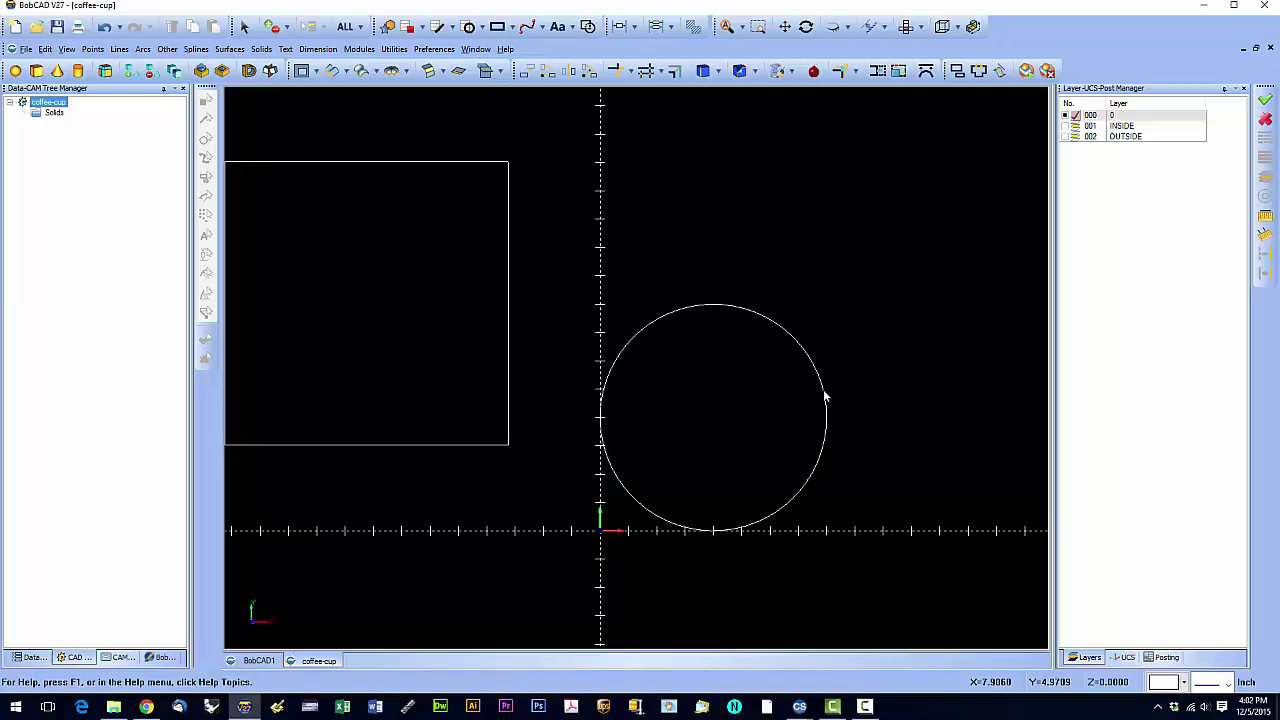
- Undo the circle and set up snapped circles with a radius of 2
click(104, 26)
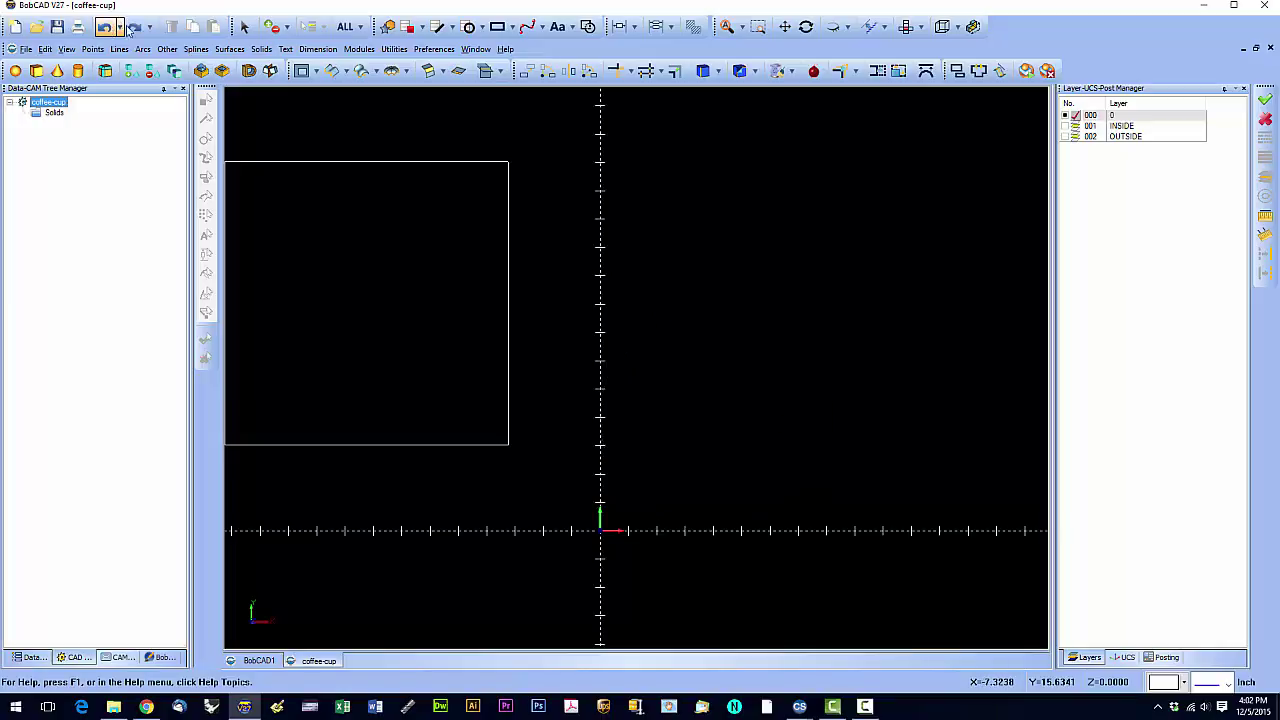
click(482, 27)
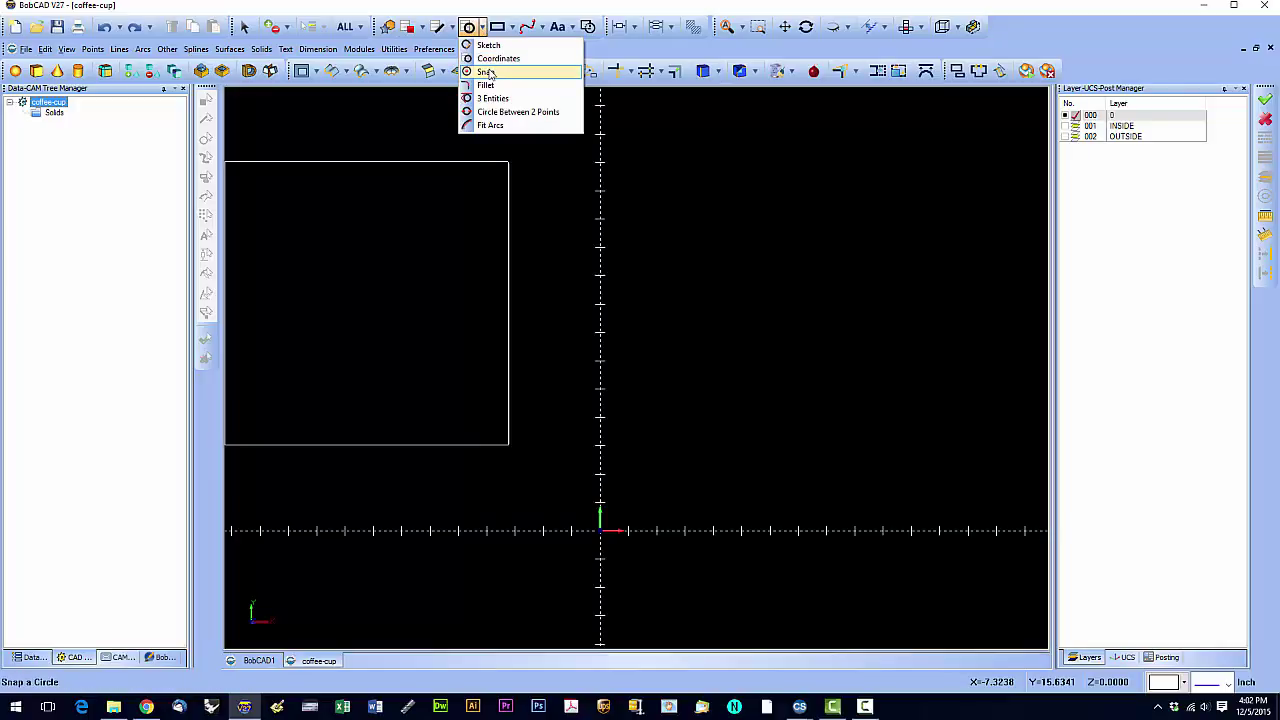
click(486, 72)
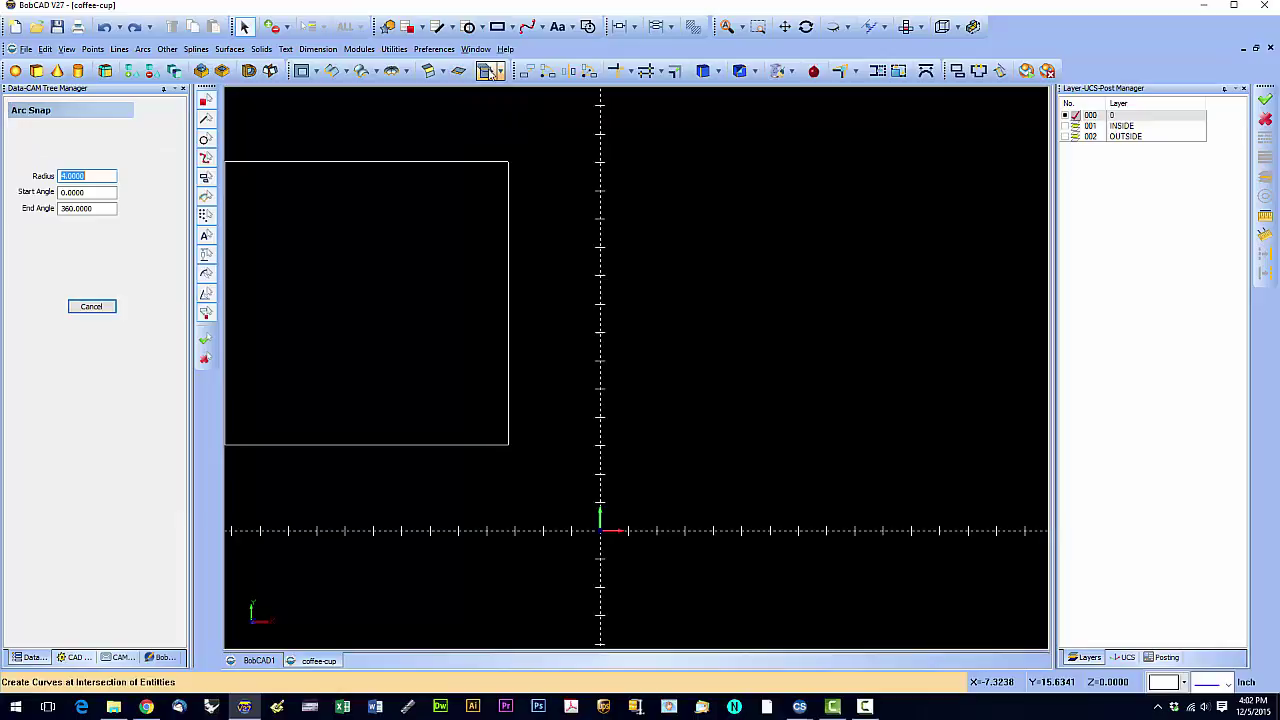
double_click(62, 176)
text(4)
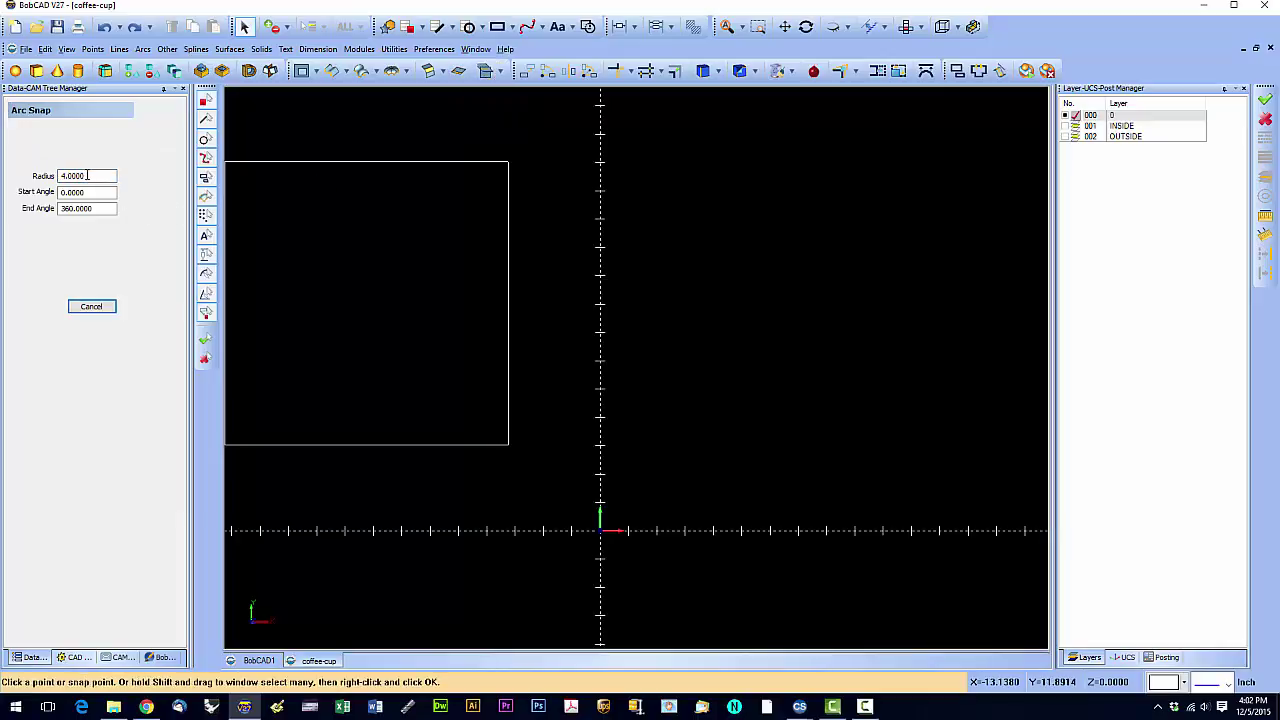
drag(88, 175, 38, 177)
text(2)
key(Tab)
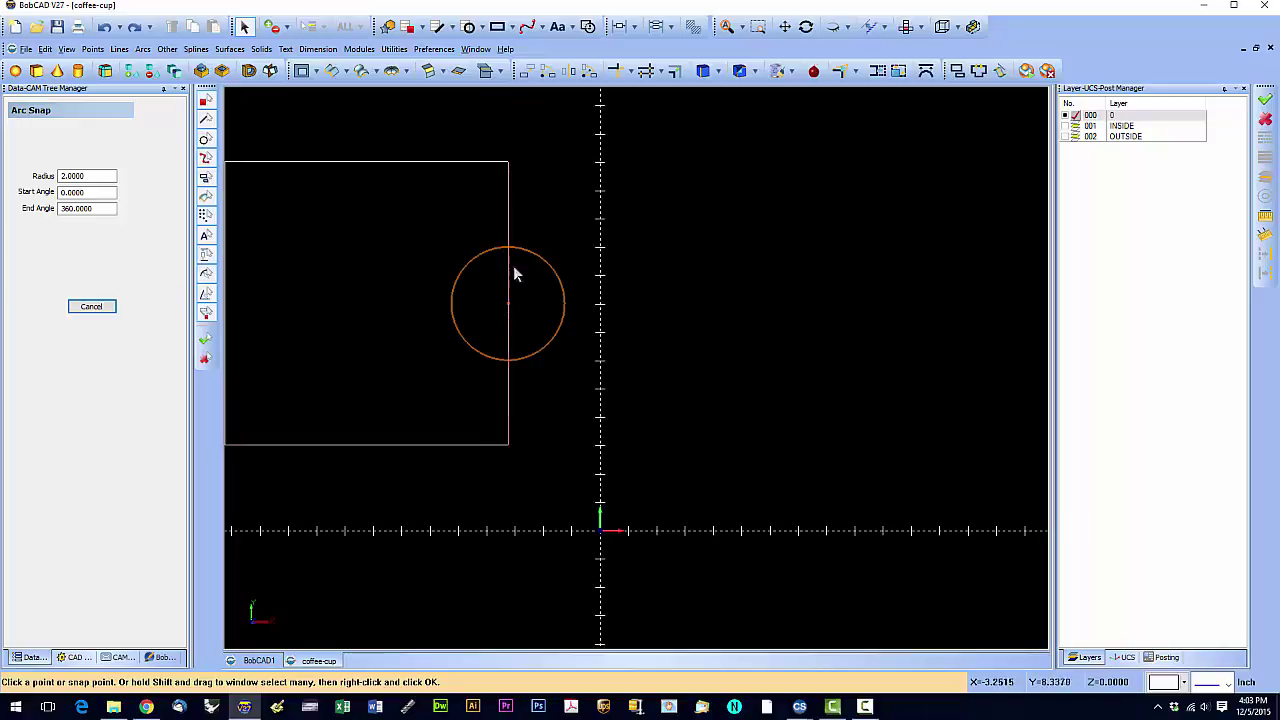
- Snap radius-2 circles onto the square's top-right and bottom-right corners, then undo both
click(508, 163)
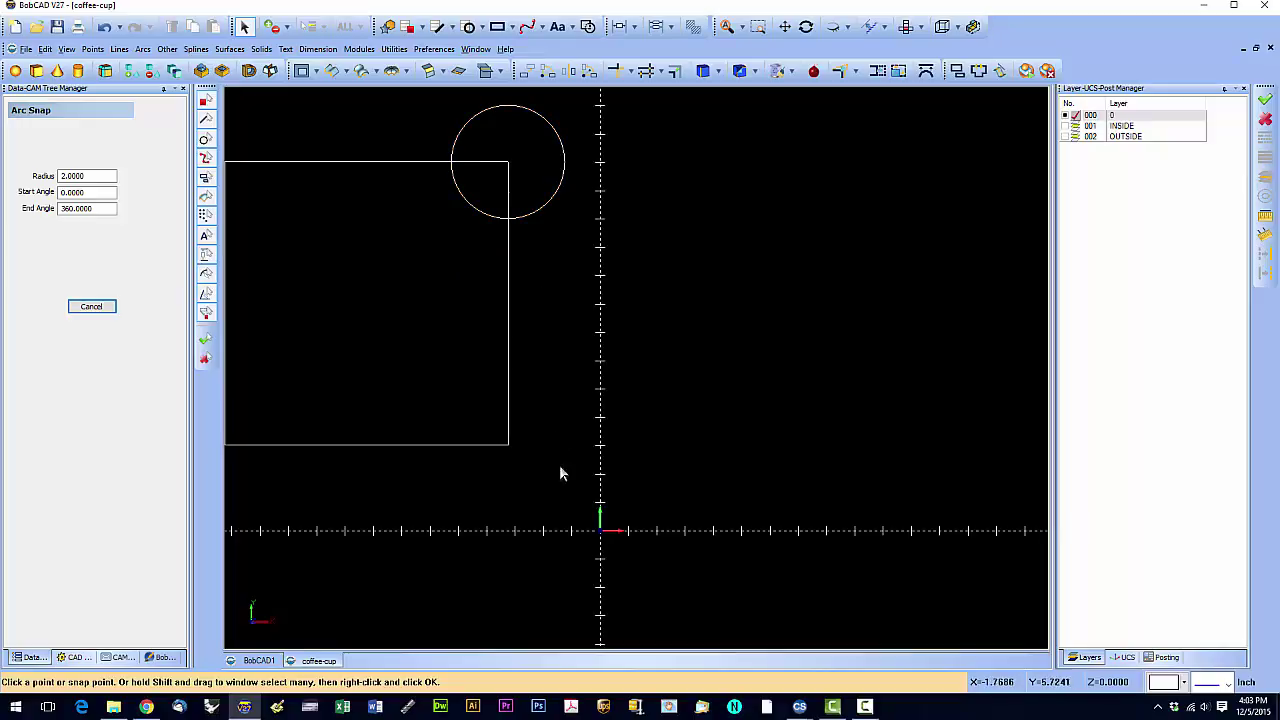
click(508, 444)
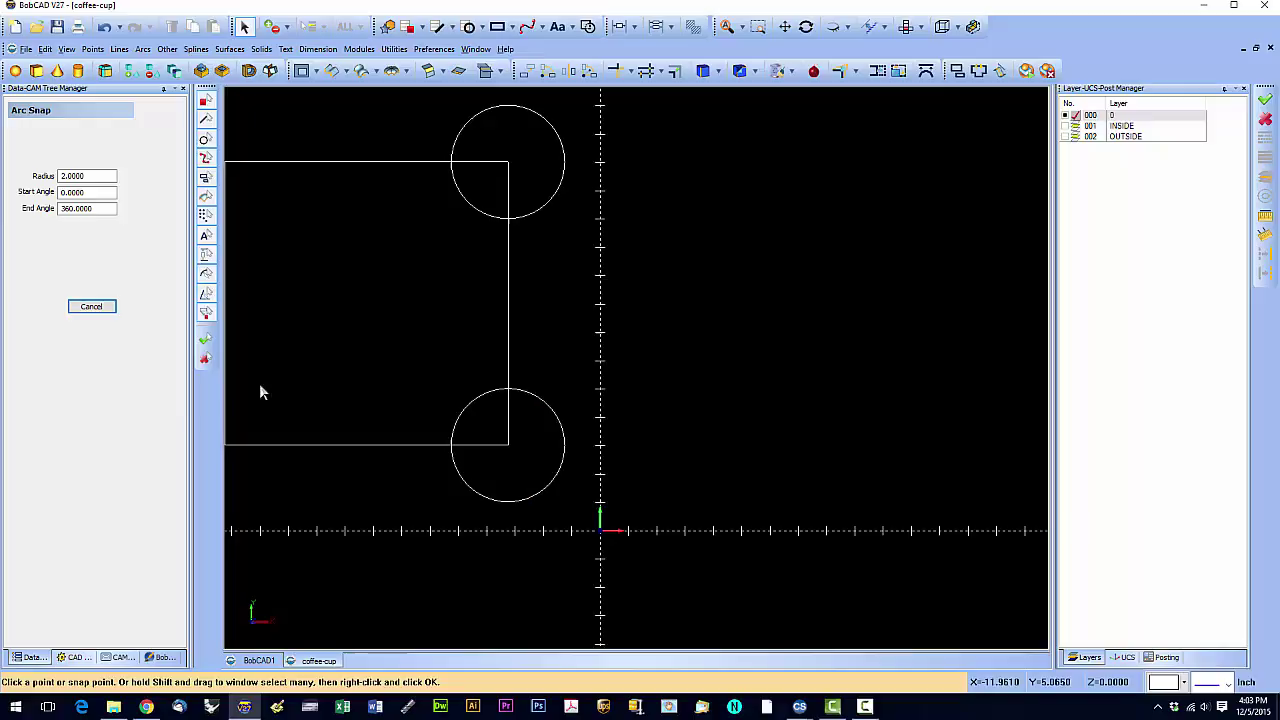
click(90, 307)
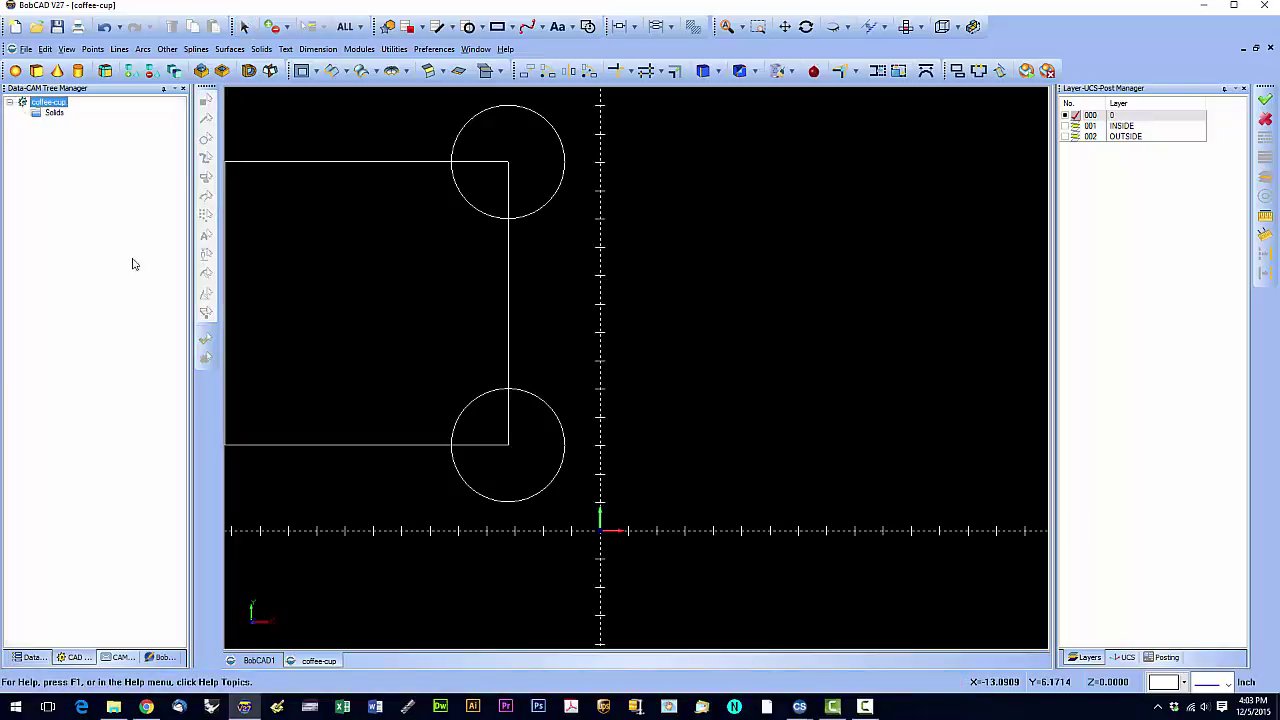
click(107, 27)
click(110, 27)
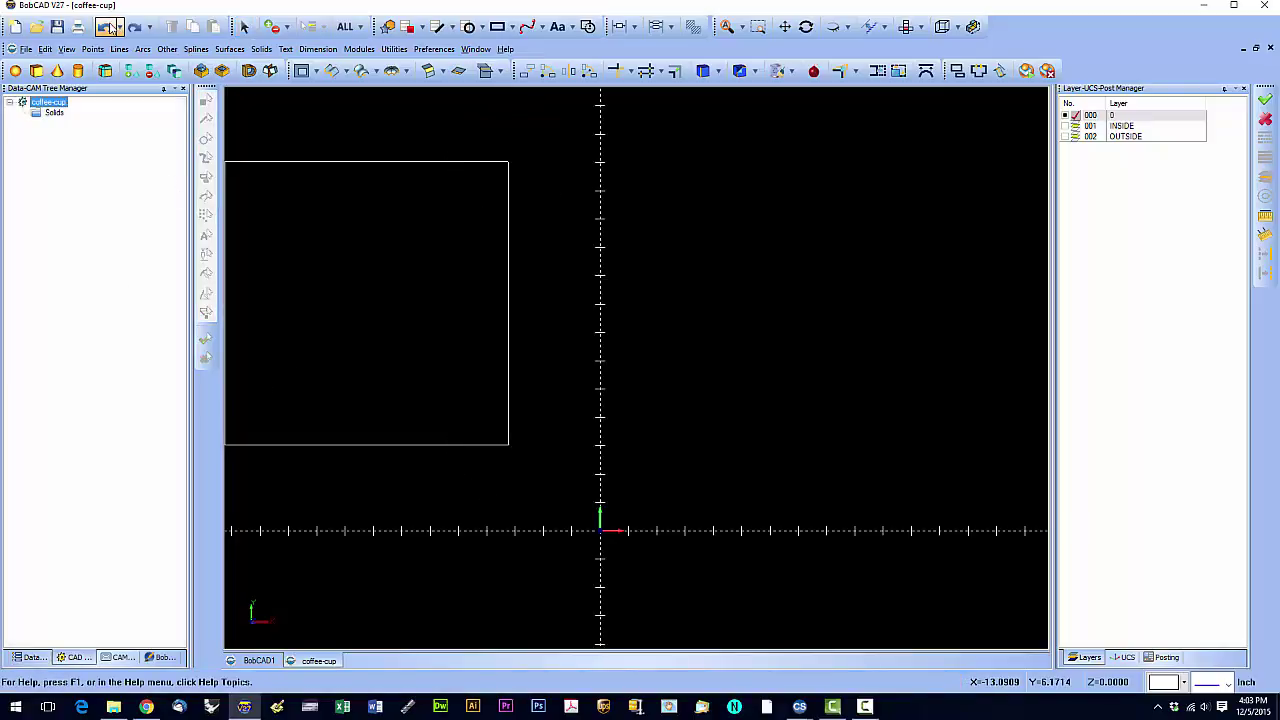
- Fillet the square's top-right corner with radius 0.25
click(485, 29)
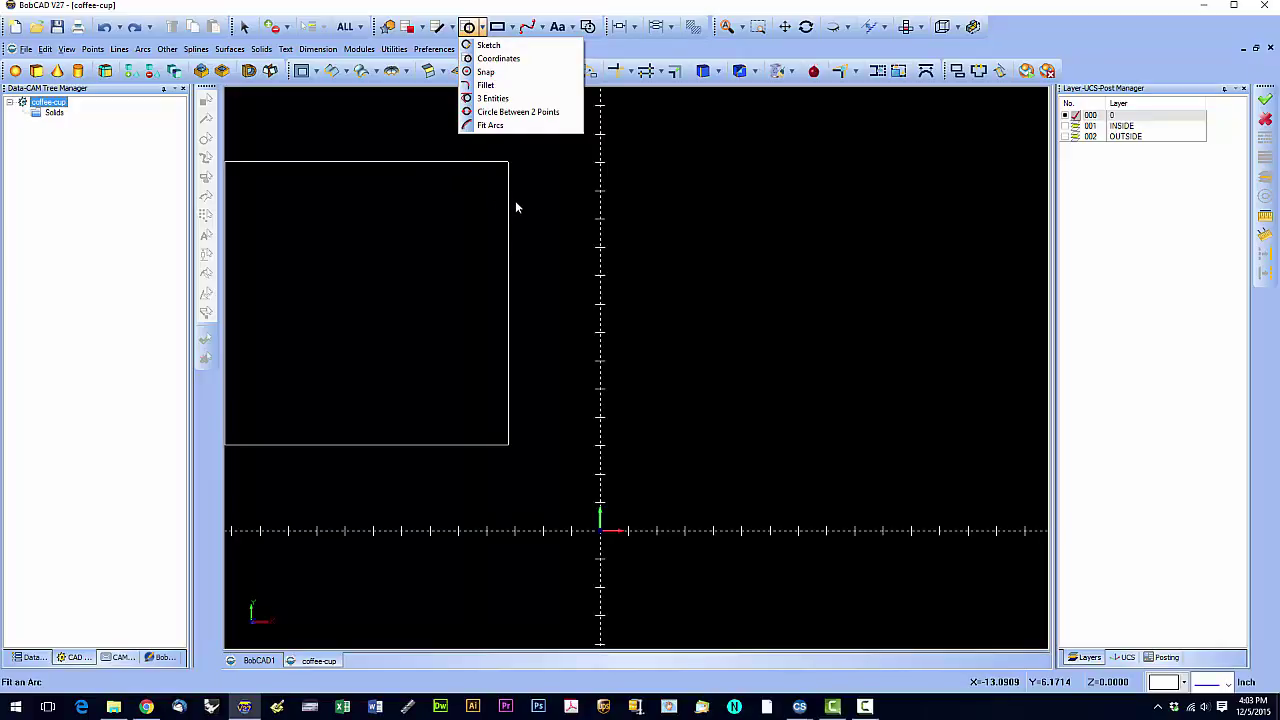
click(484, 86)
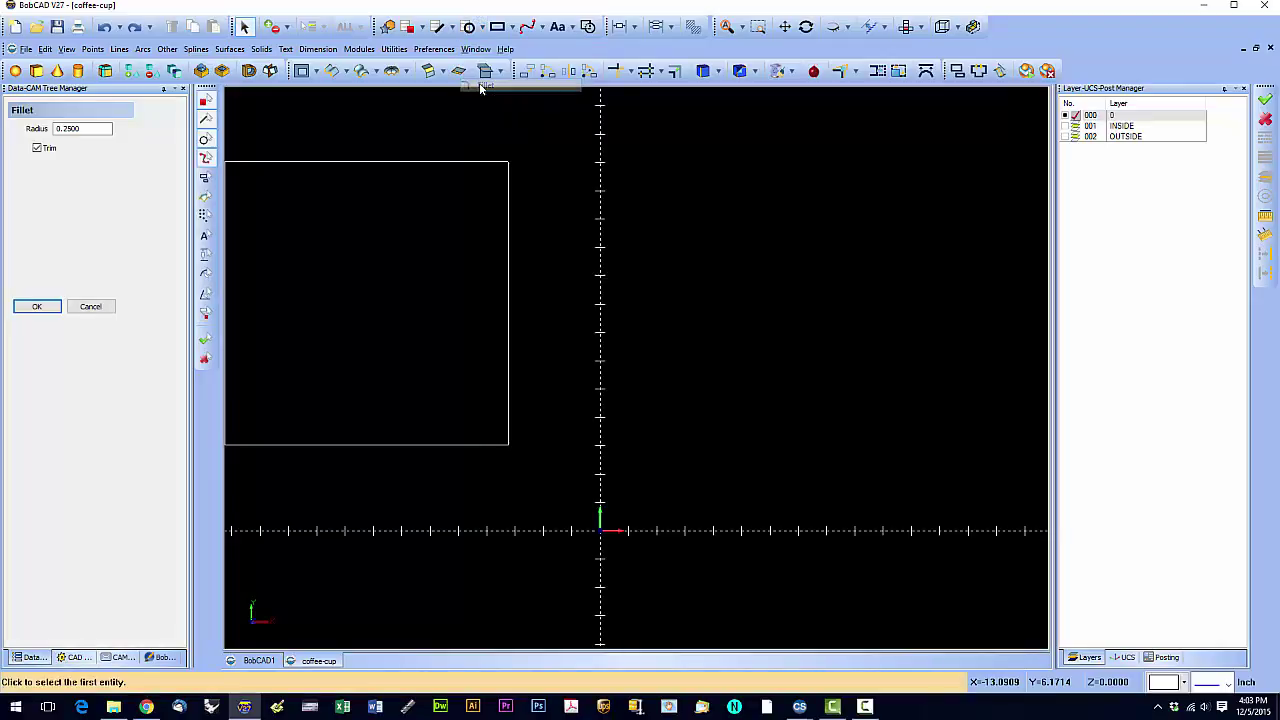
click(71, 130)
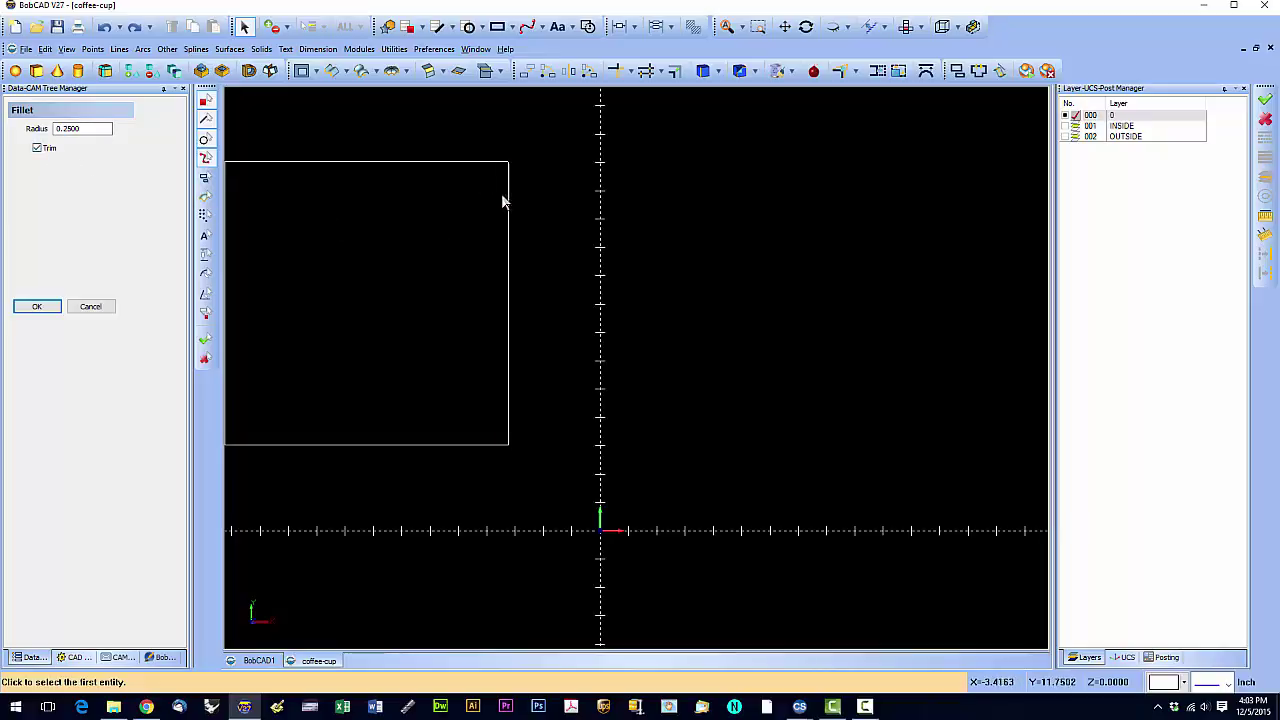
click(497, 164)
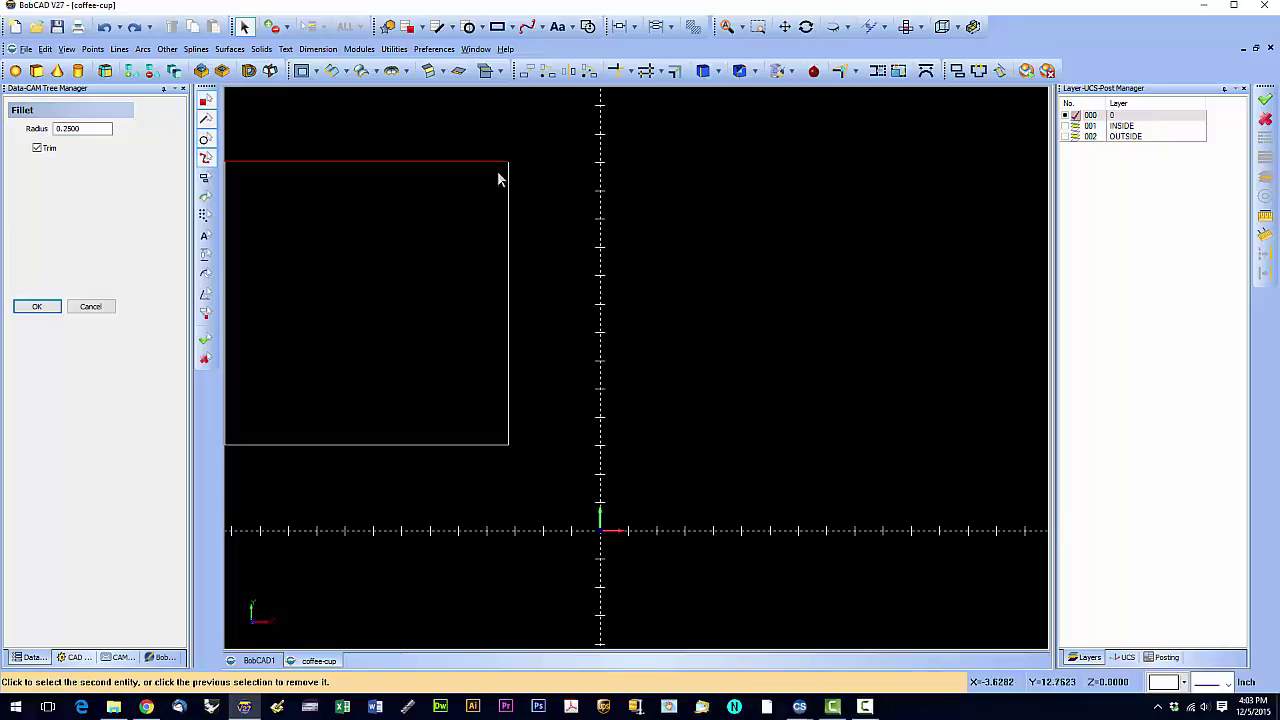
click(508, 181)
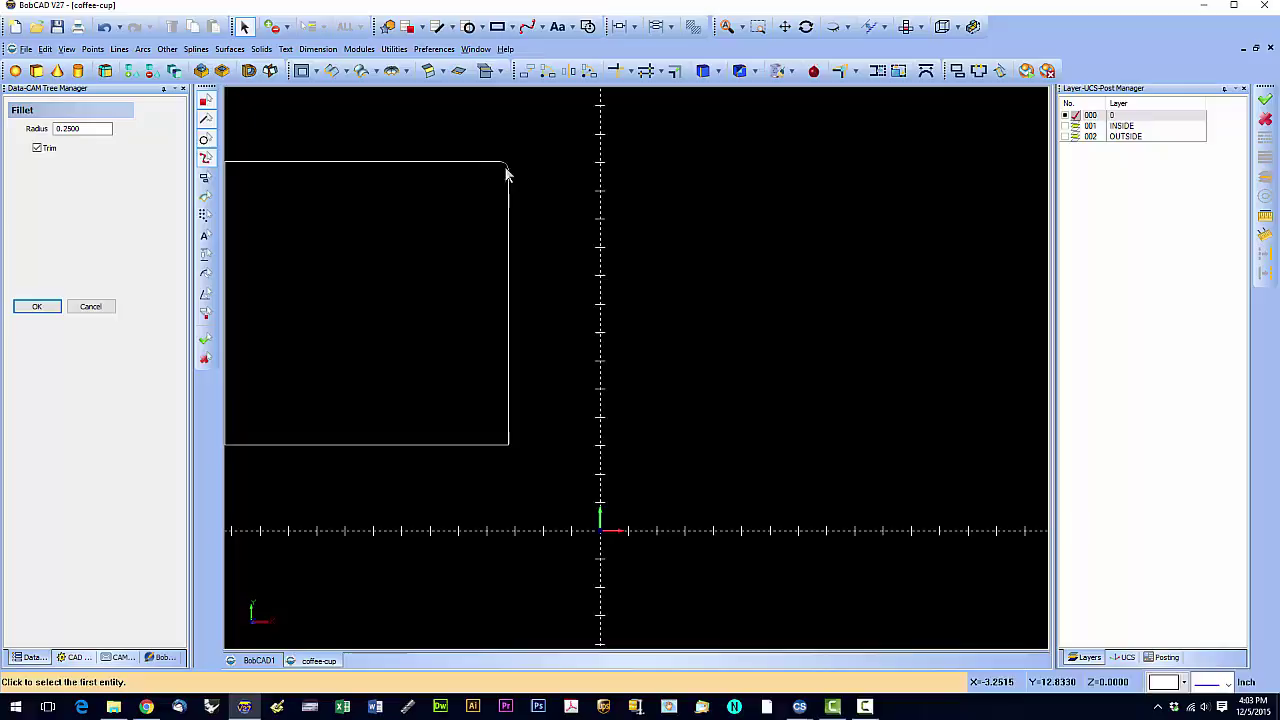
- Fillet the square's bottom-right corner with radius 1.0
drag(108, 129, 16, 128)
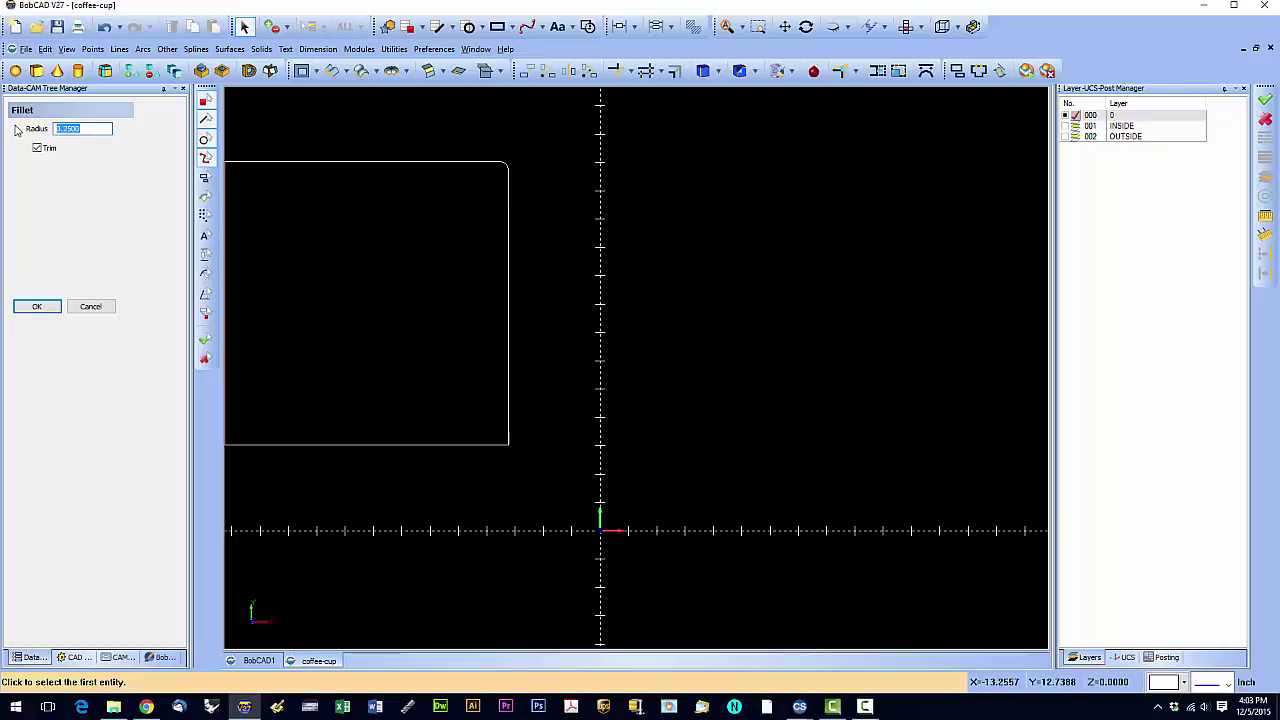
text(1)
key(Tab)
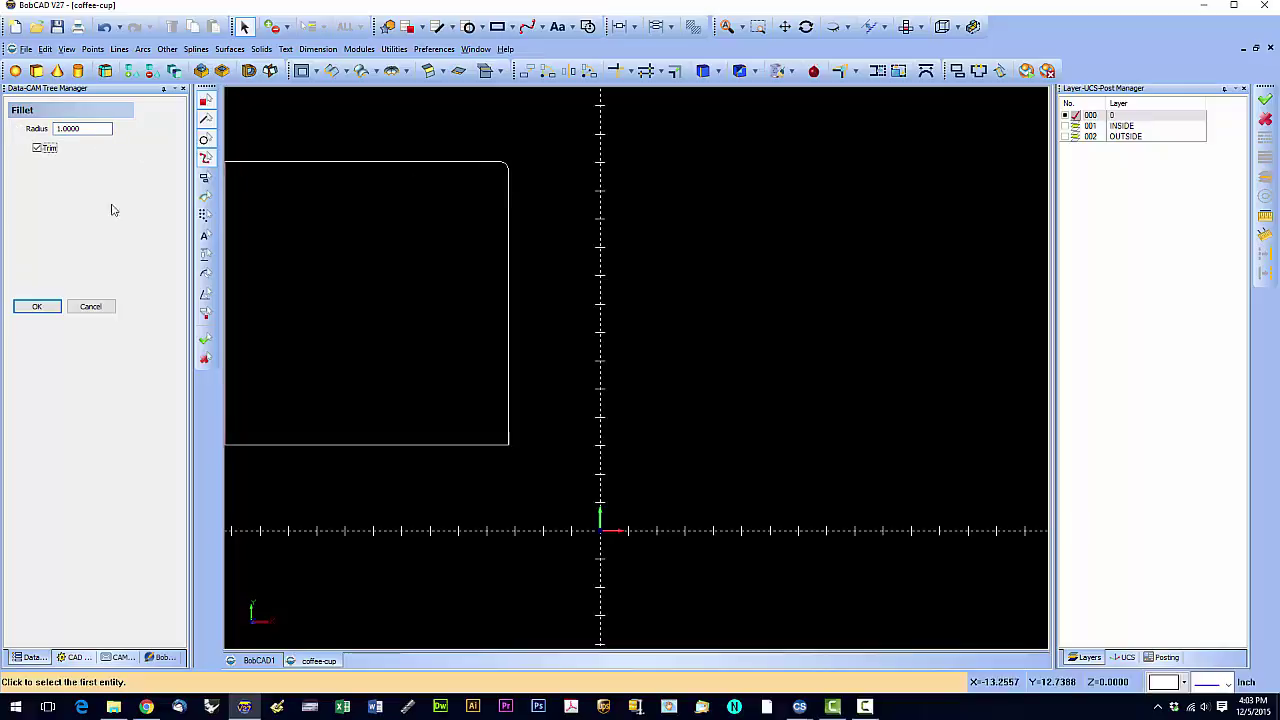
click(495, 447)
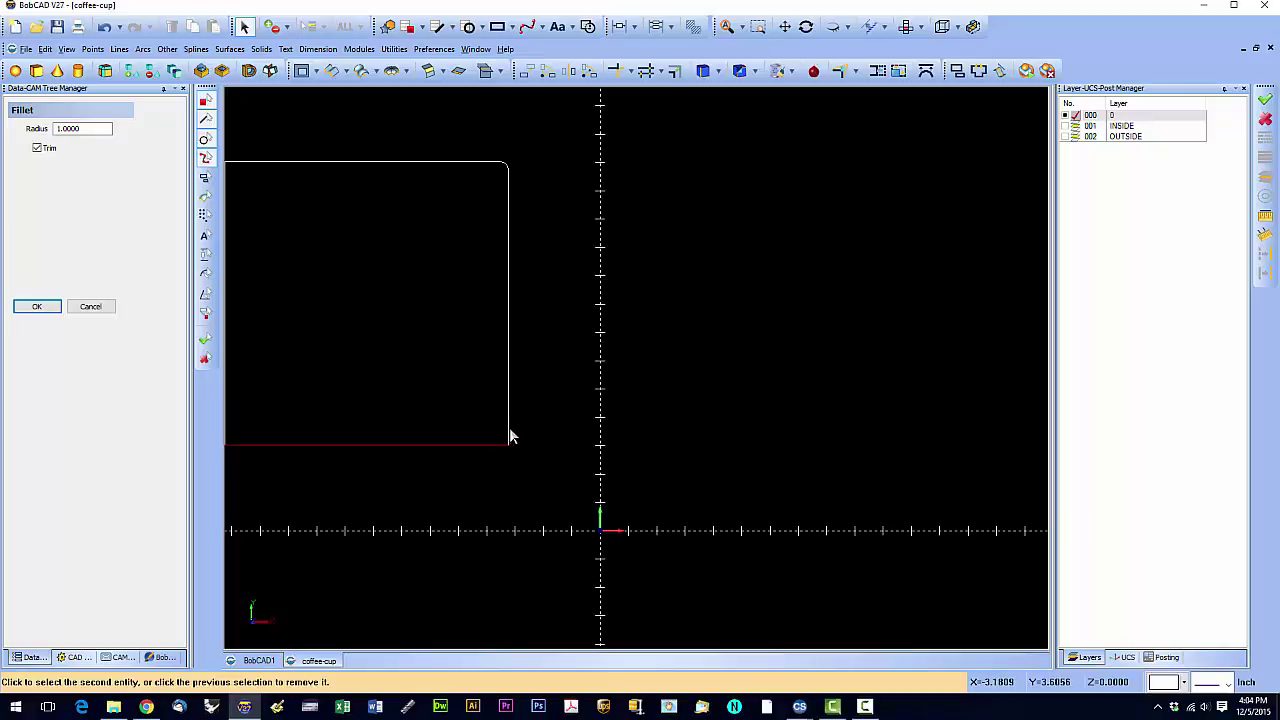
click(509, 430)
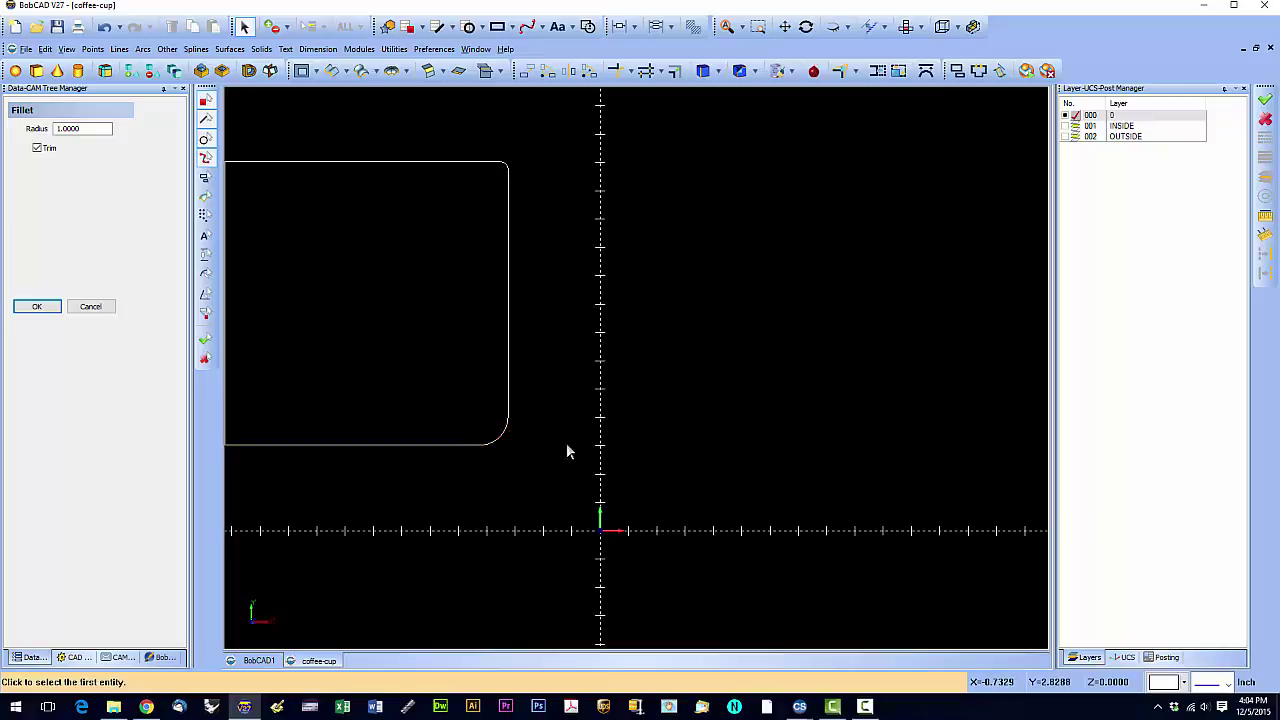
click(92, 306)
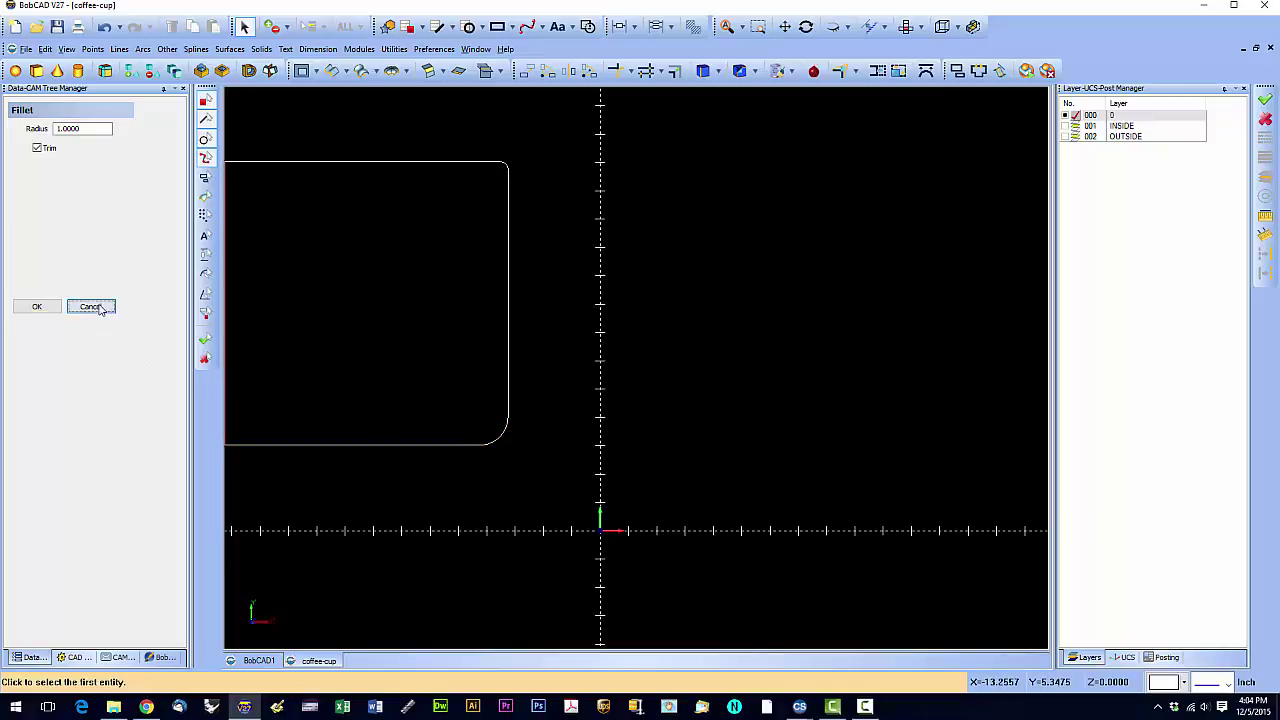
- Undo the bottom-right fillet and start the Arc 3 Entities command
click(104, 26)
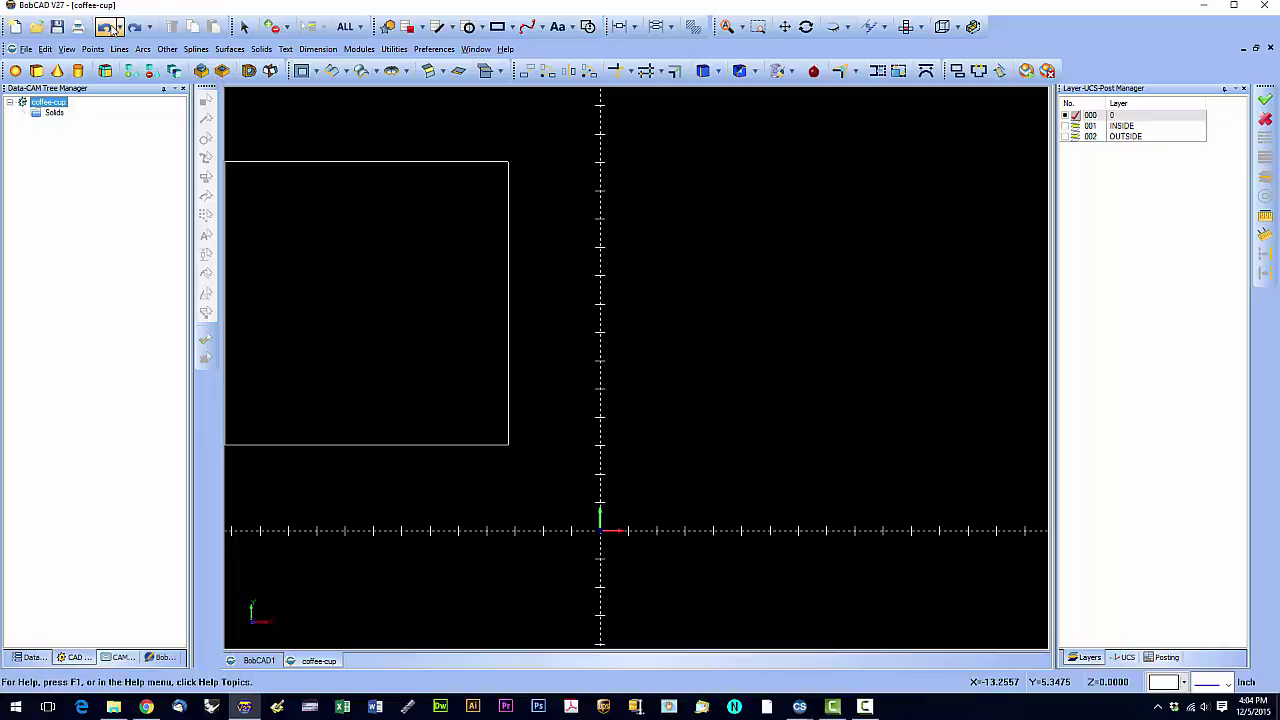
click(481, 26)
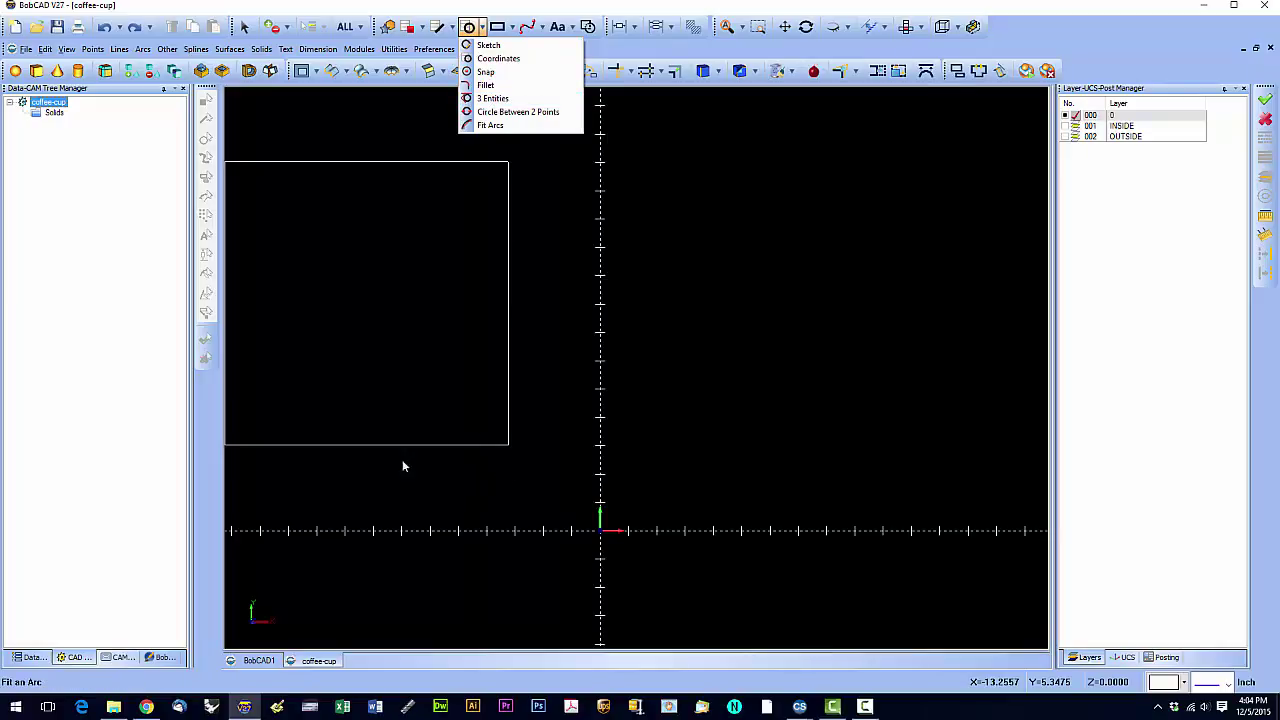
click(670, 366)
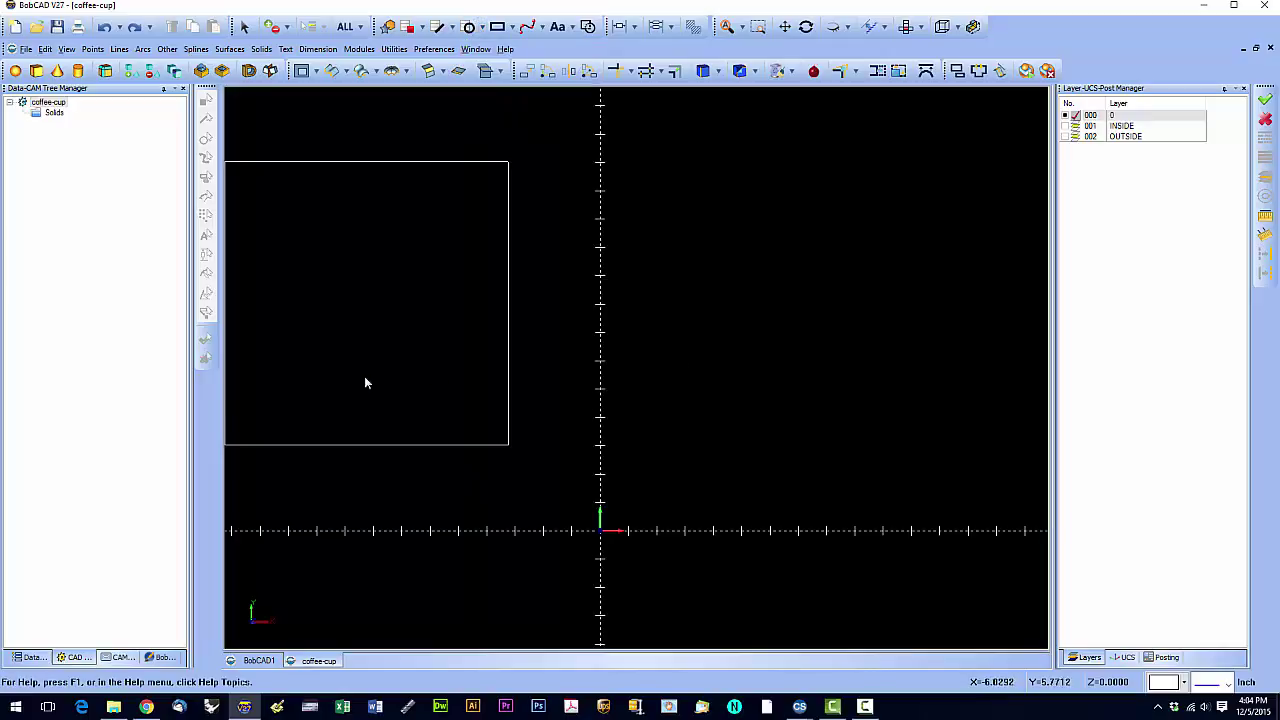
scroll(260, 400, down, 1)
scroll(256, 401, up, 2)
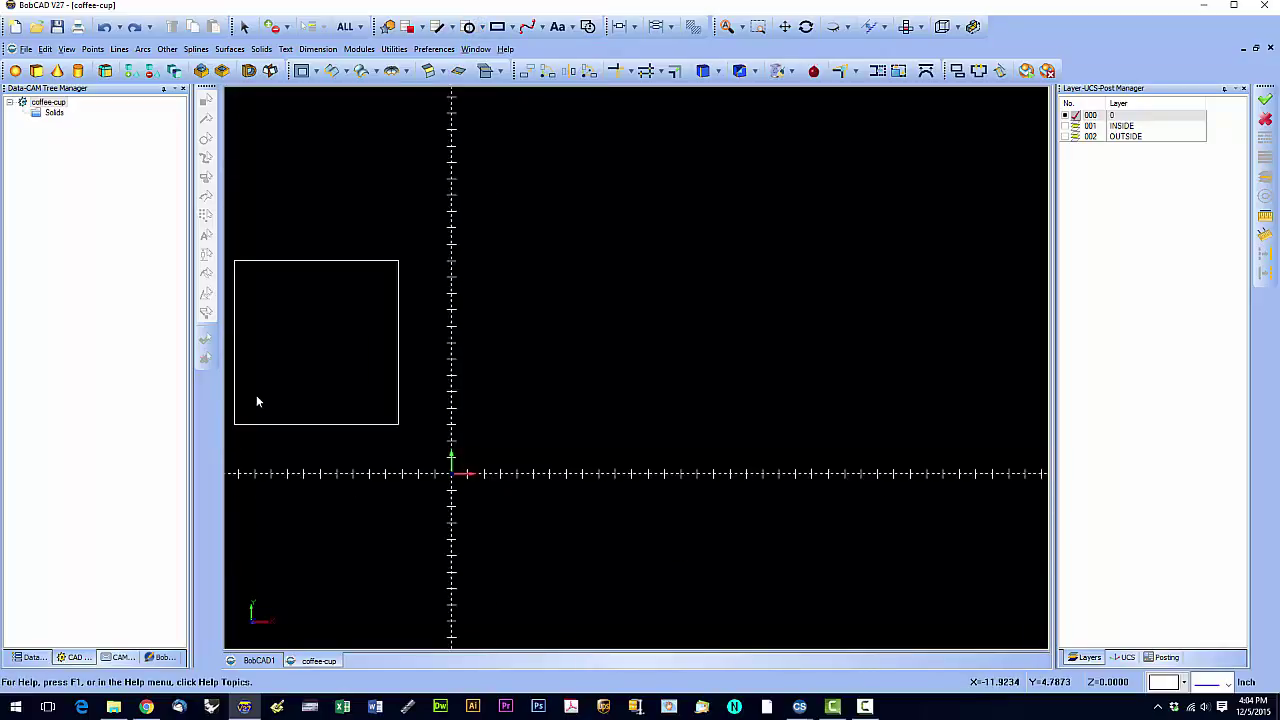
scroll(256, 401, down, 1)
scroll(227, 388, up, 5)
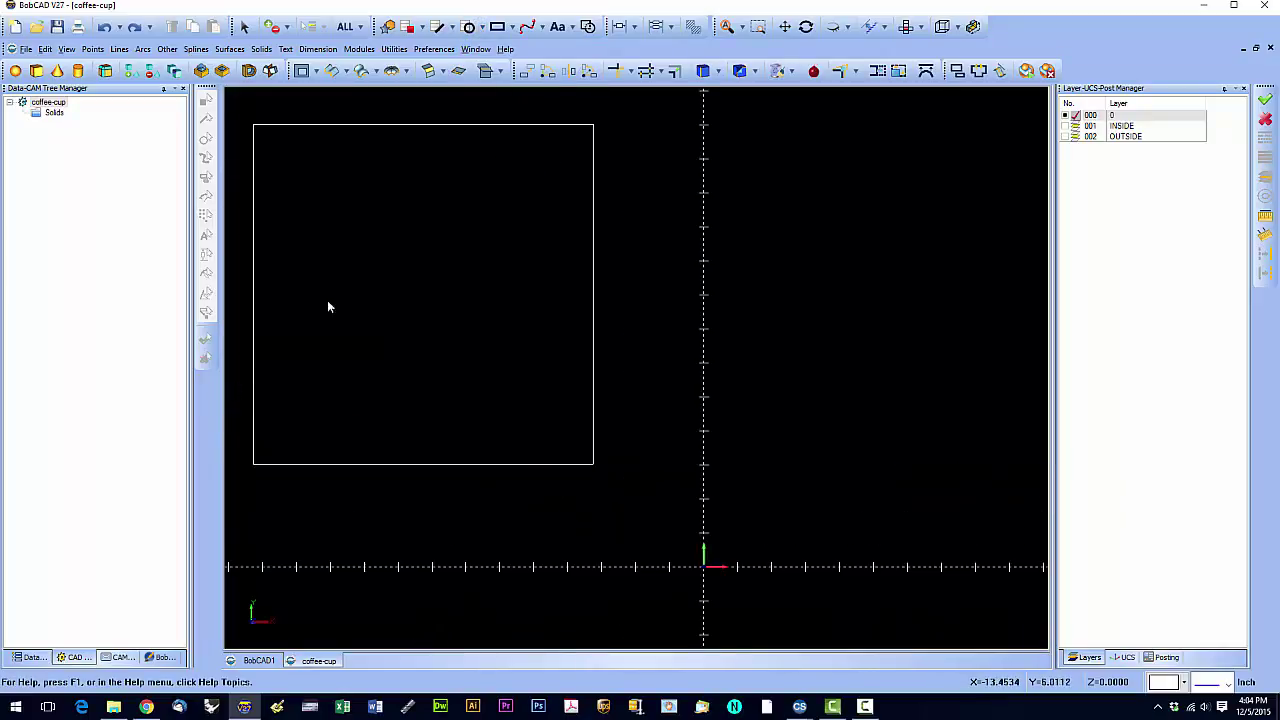
click(483, 28)
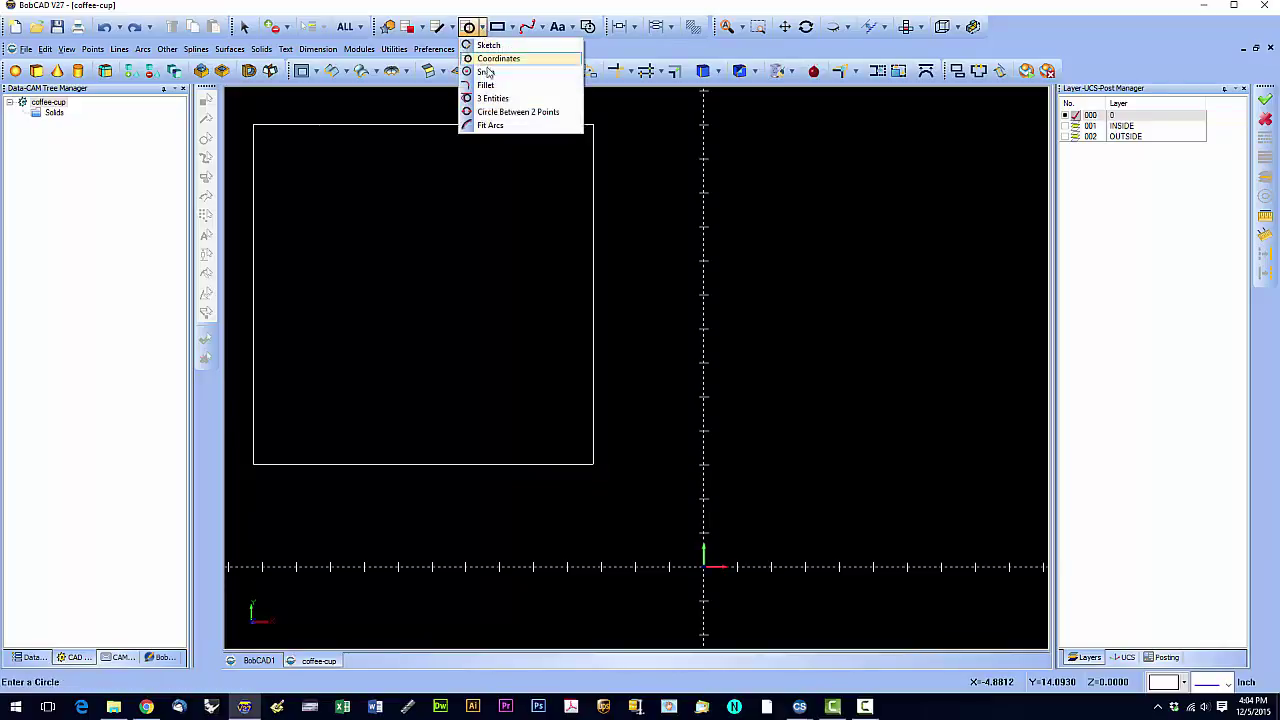
click(491, 98)
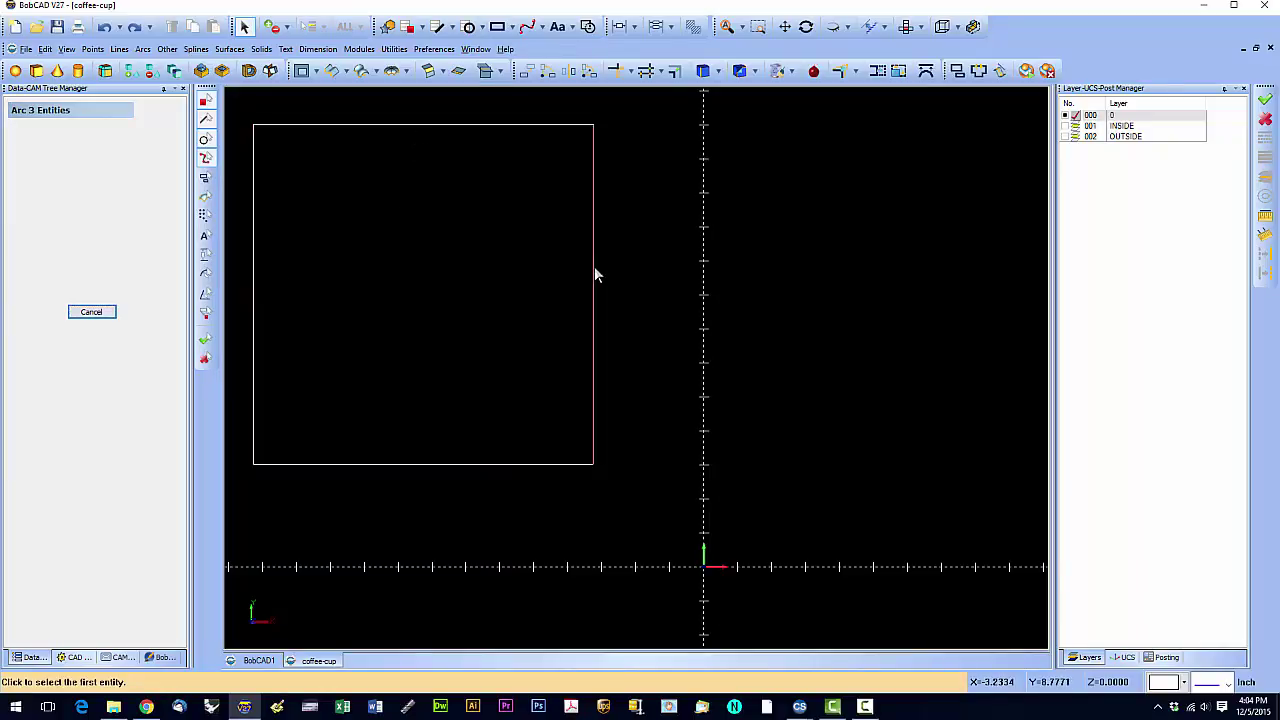
- Fit an arc tangent to the square's left, top and right sides, then undo it
click(255, 310)
click(435, 125)
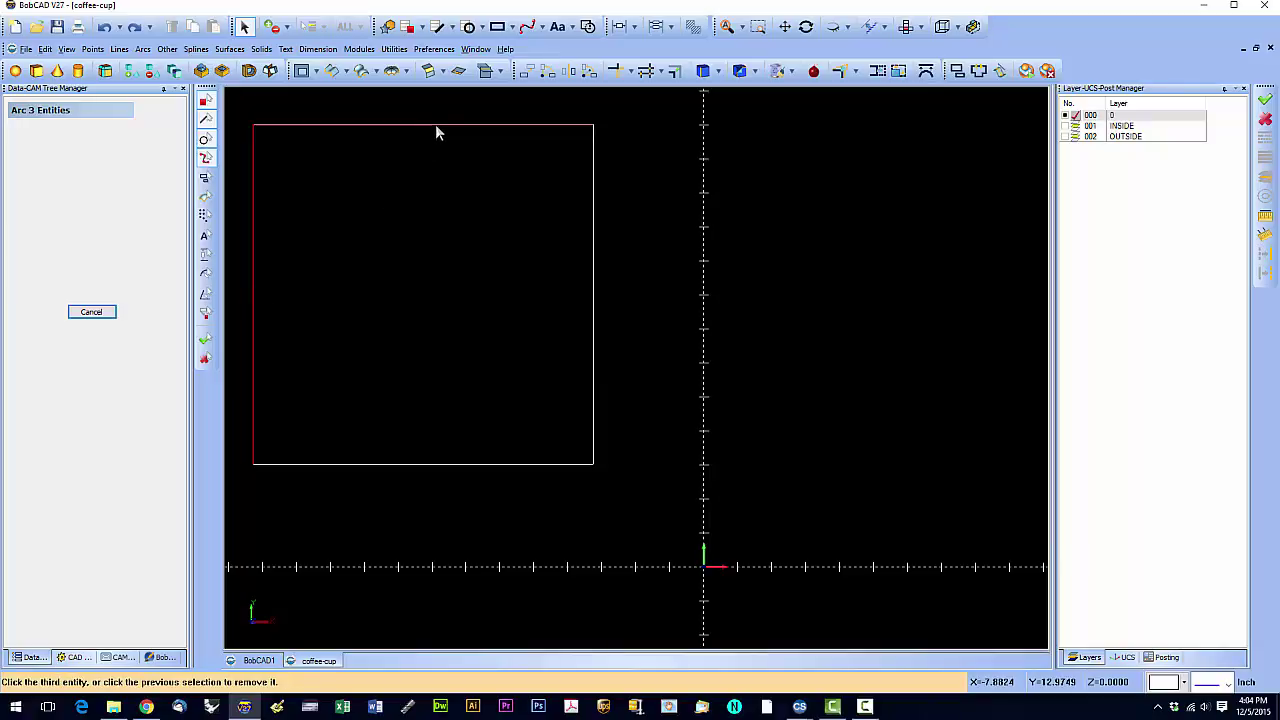
click(592, 300)
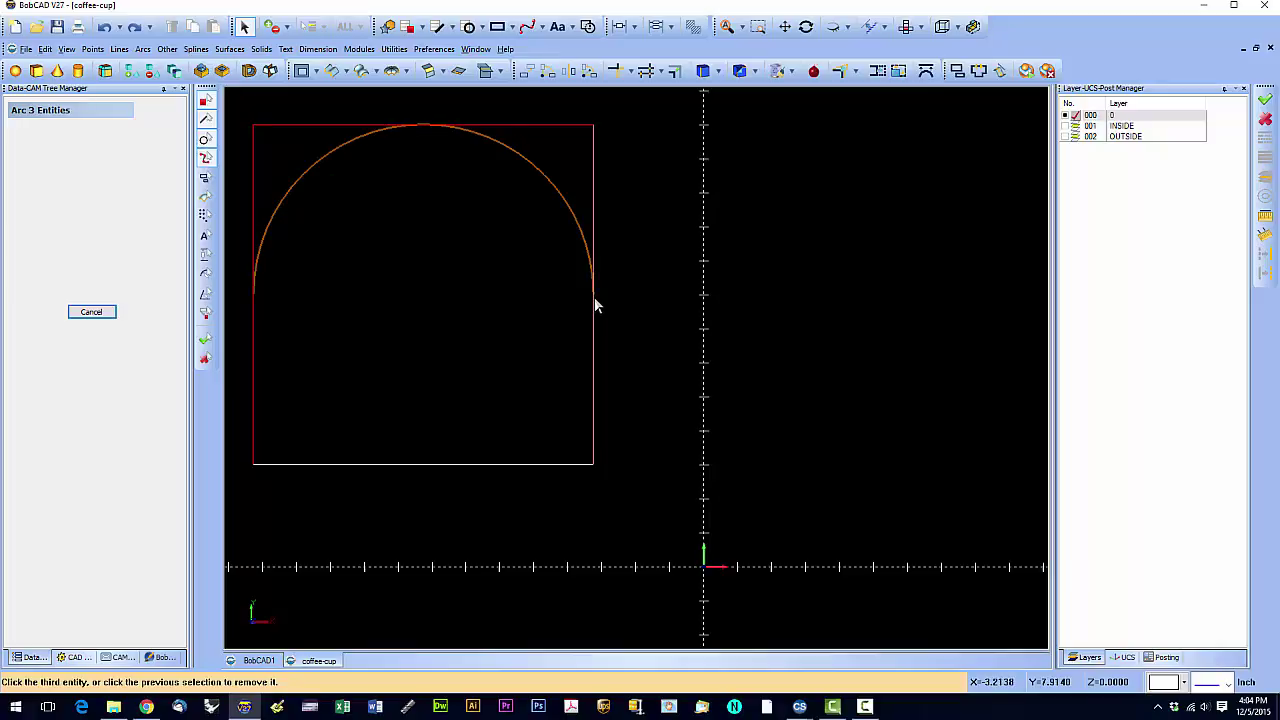
click(594, 297)
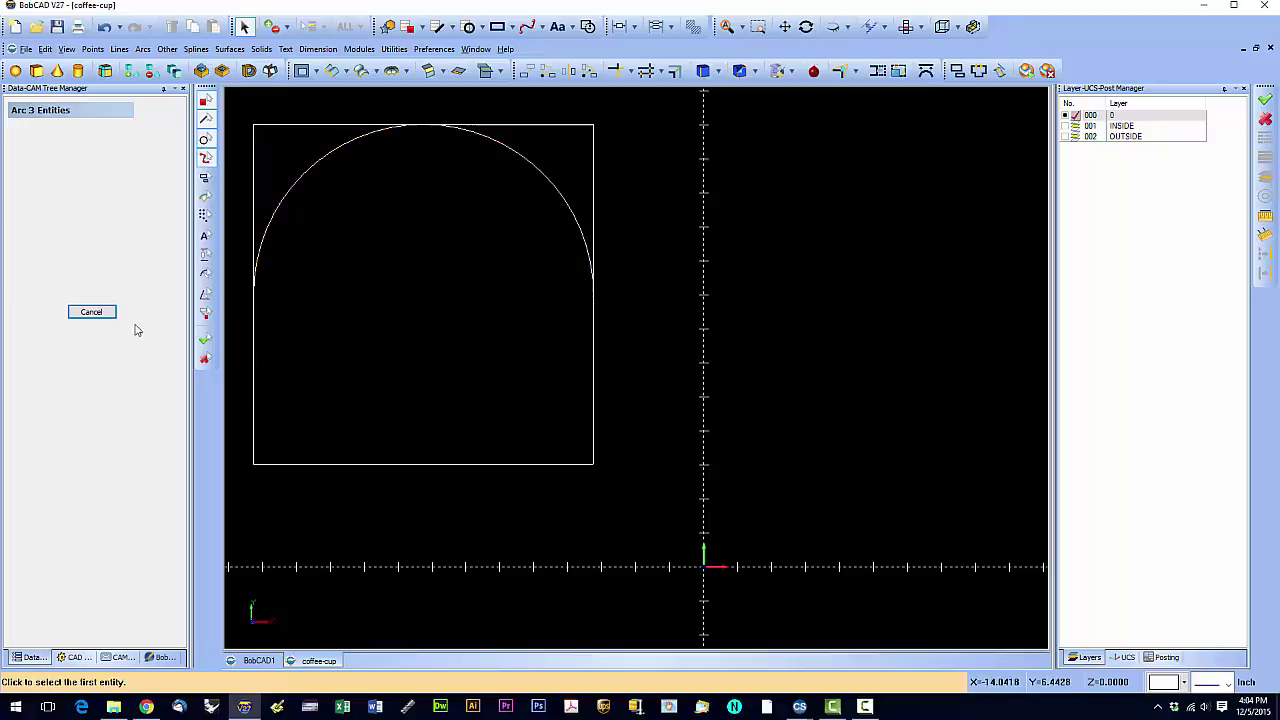
click(92, 311)
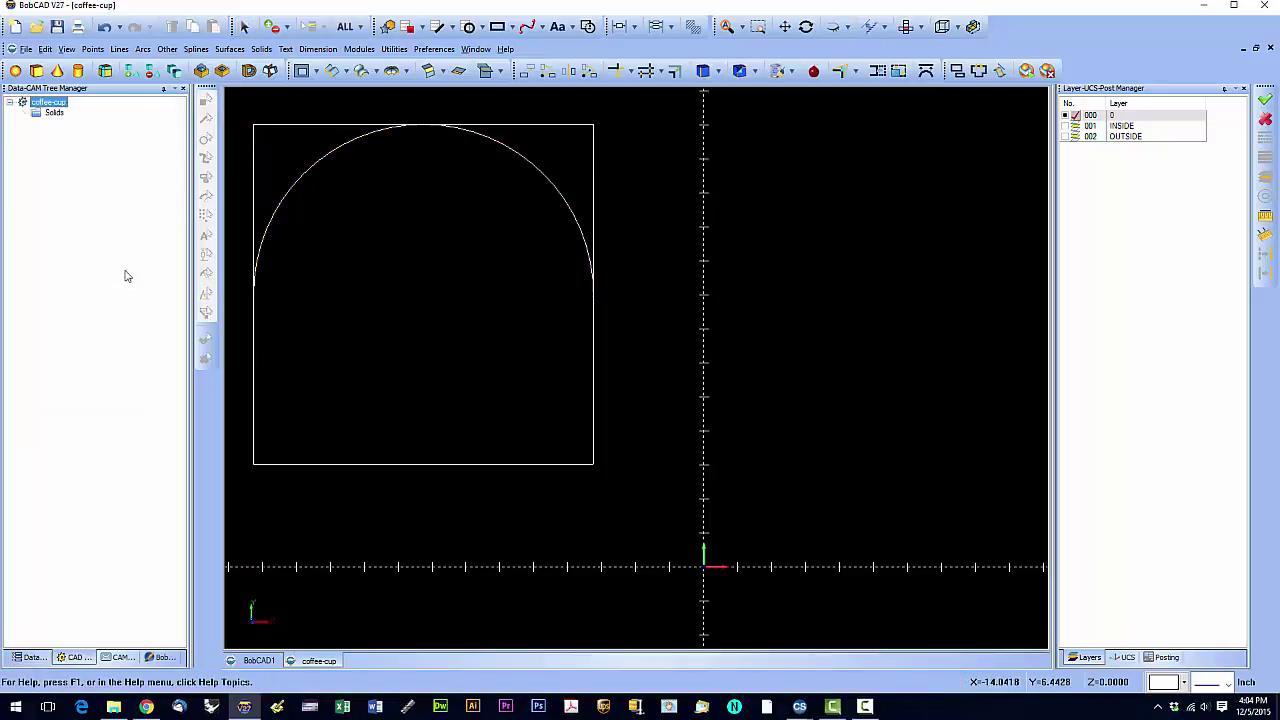
click(104, 26)
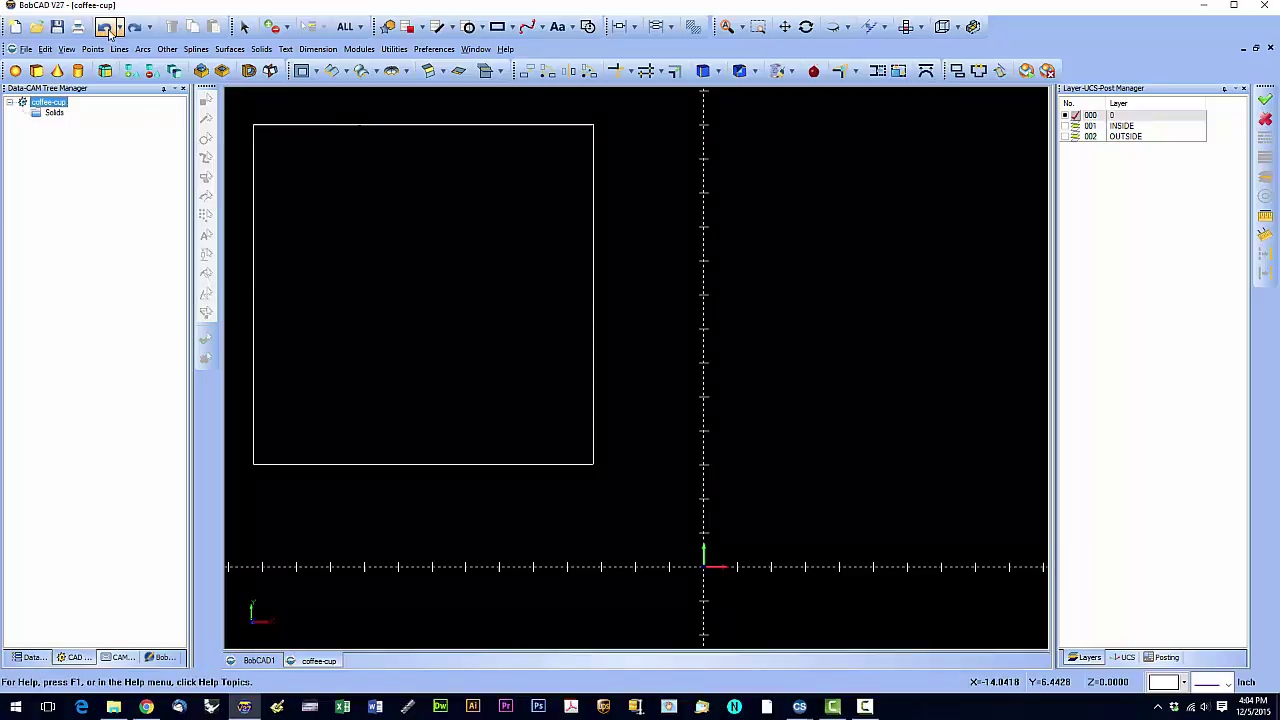
click(482, 27)
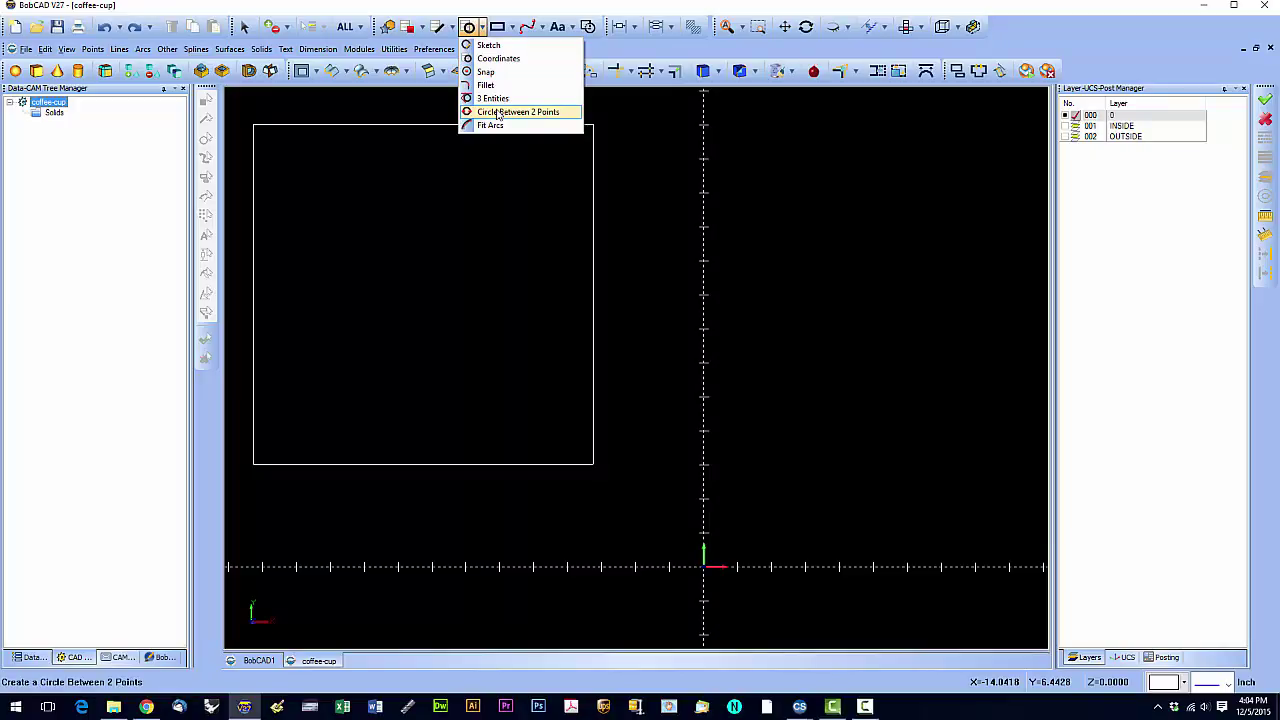
- Draw a two-point circle from the left side's midpoint across to the right side
click(497, 112)
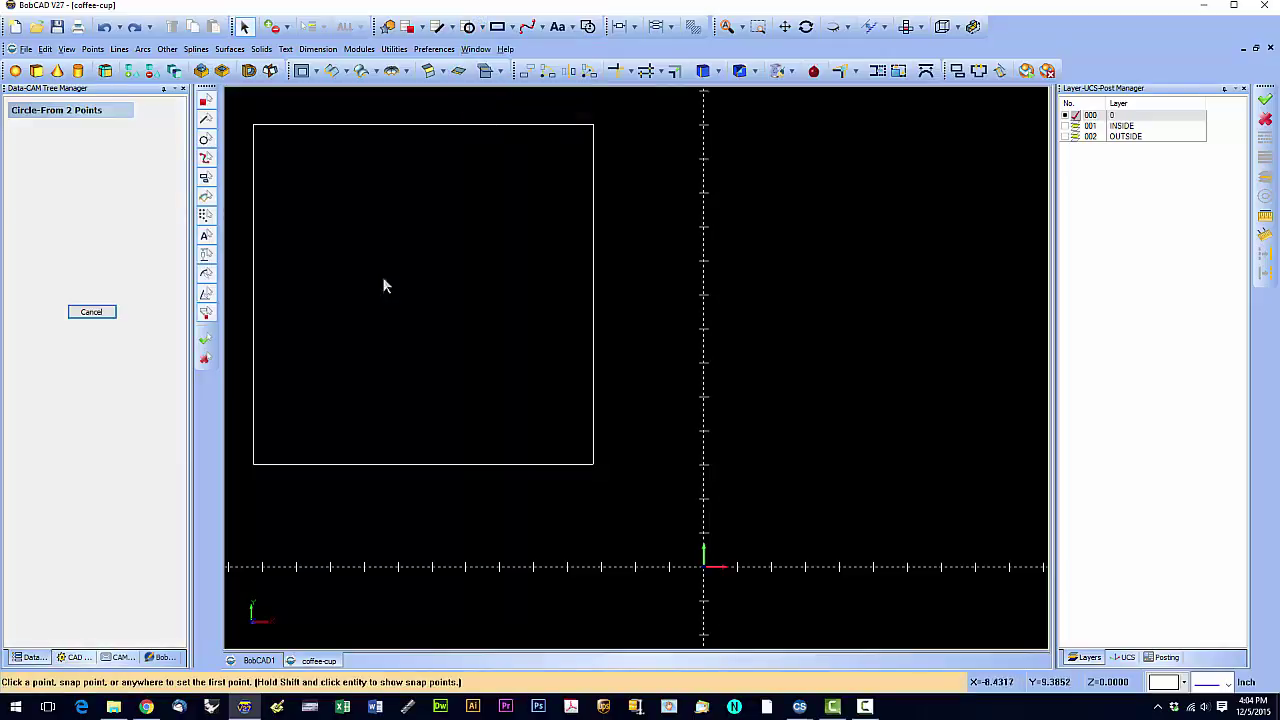
shift+click(254, 291)
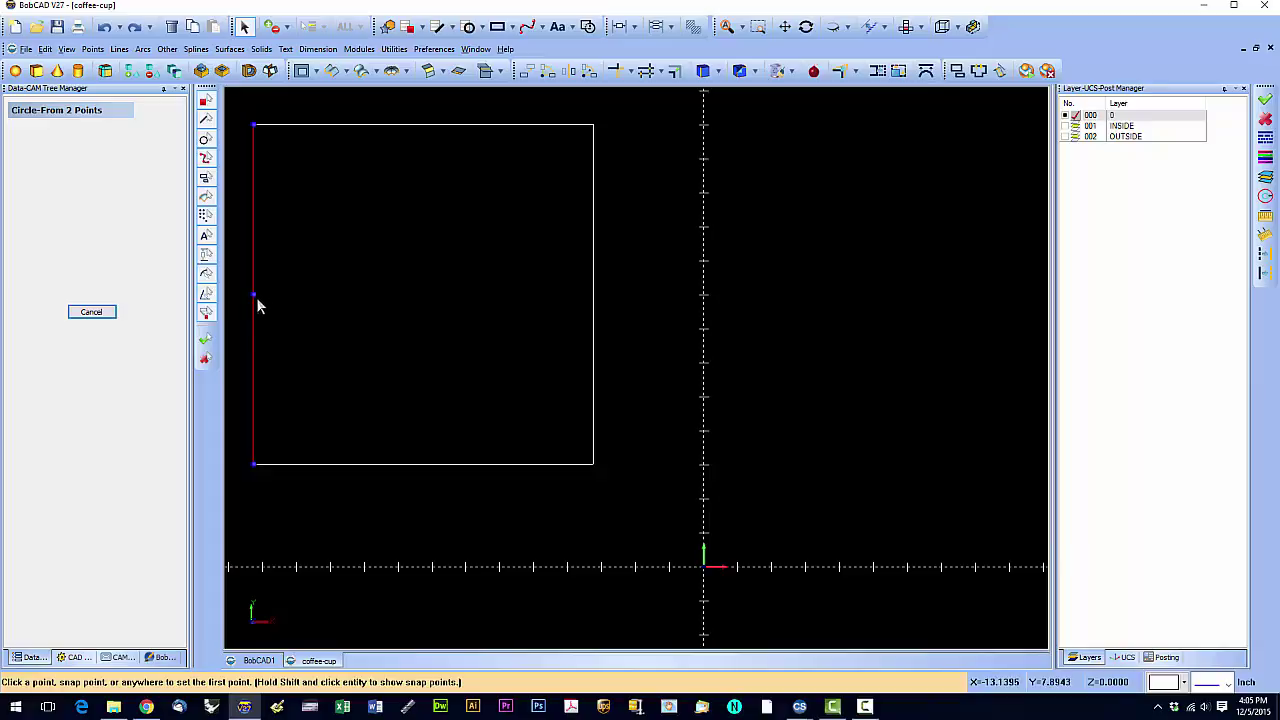
click(254, 295)
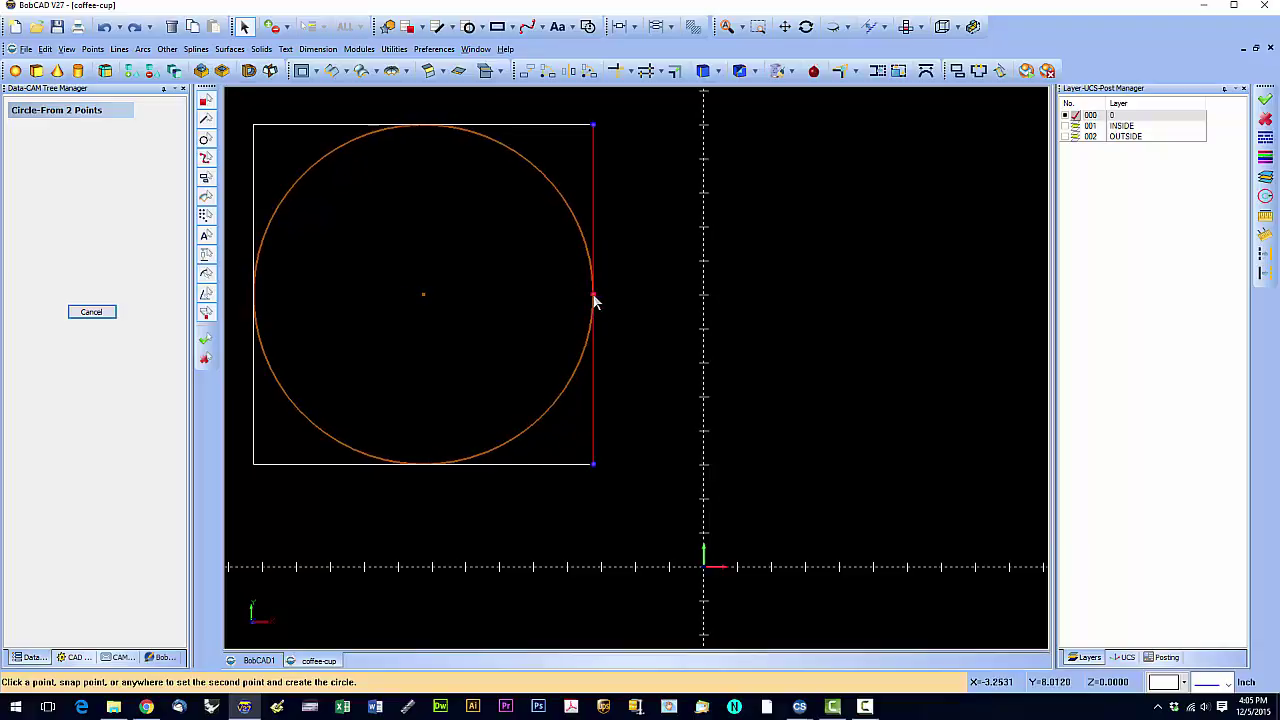
click(591, 298)
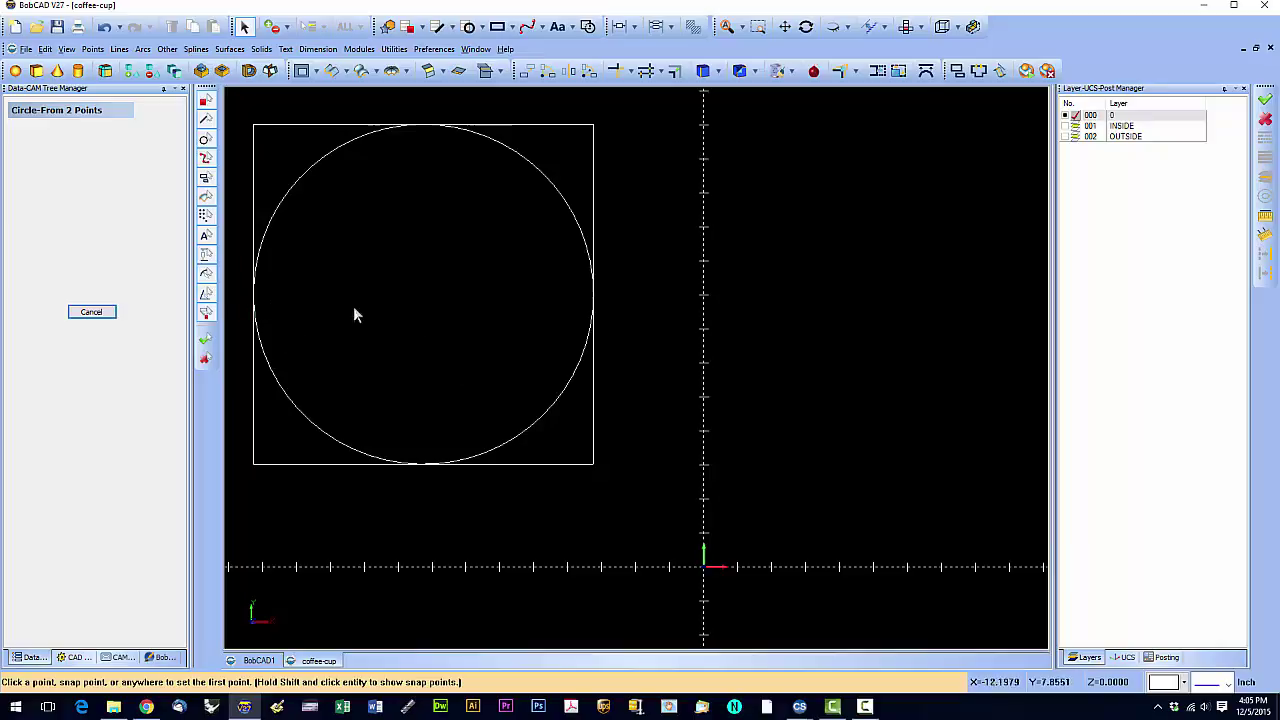
- Draw two more two-point circles, one overlapping the big circle and one beside the square
click(538, 418)
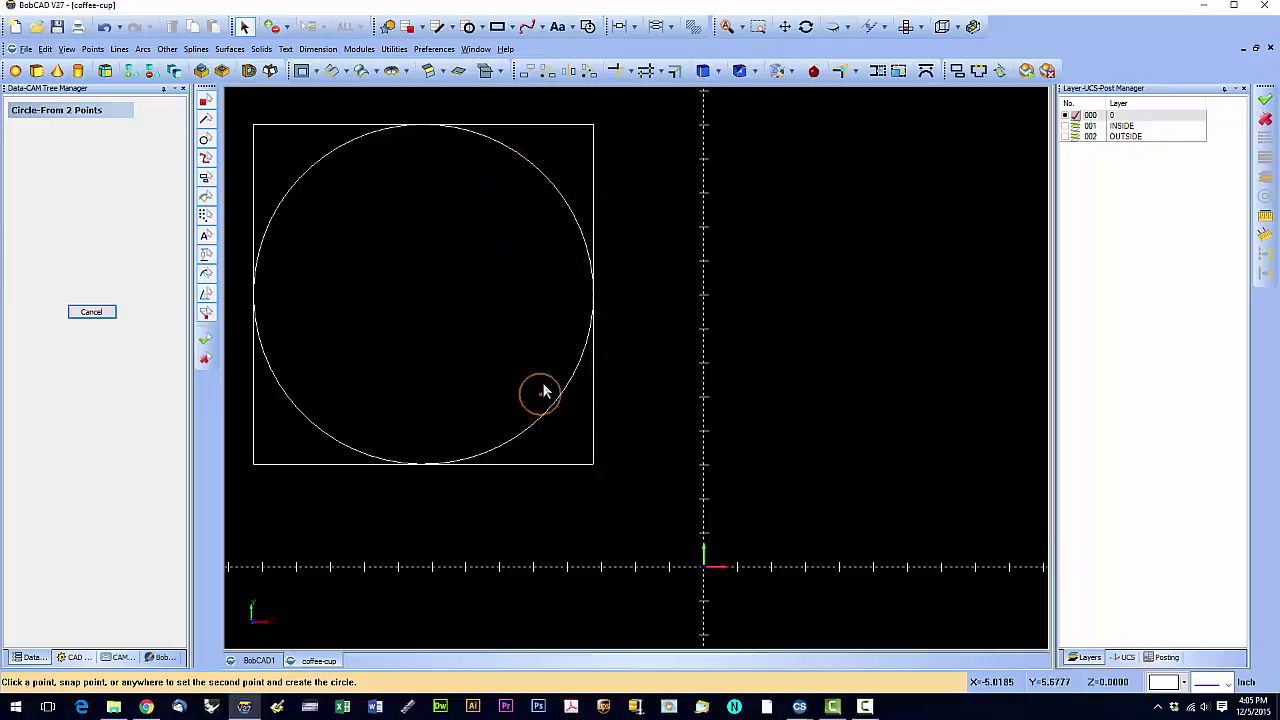
click(471, 258)
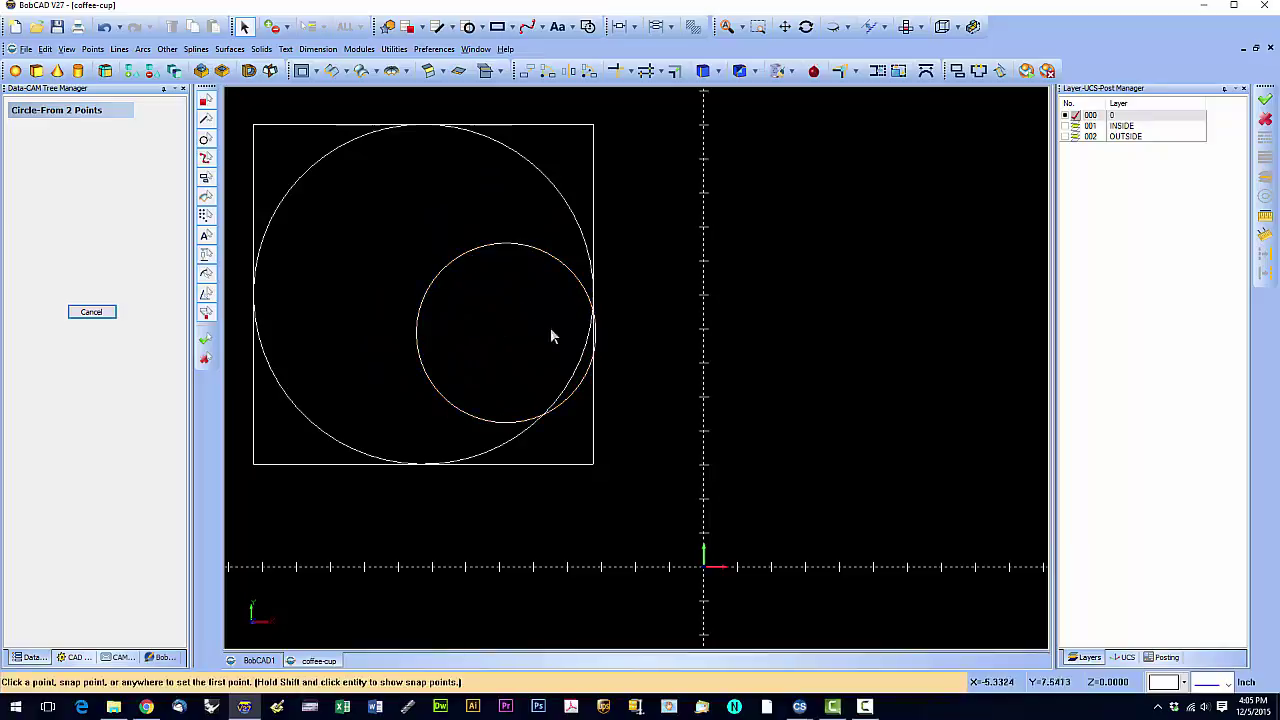
click(771, 228)
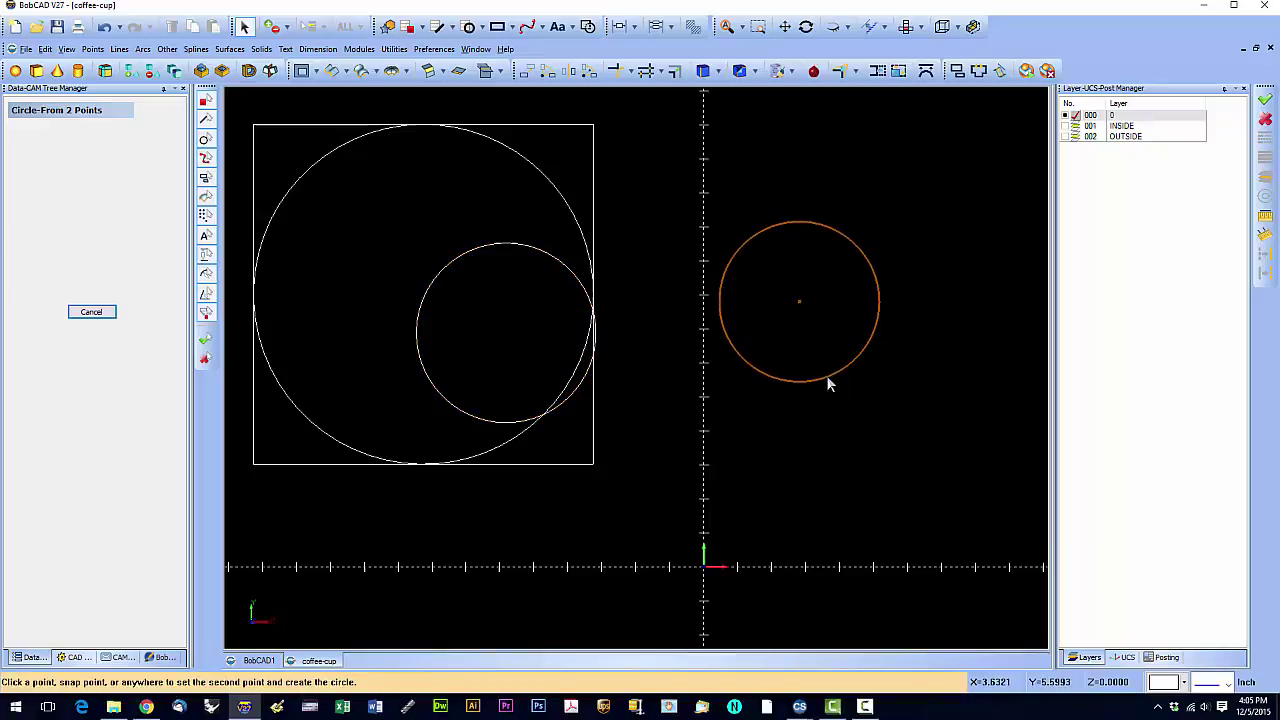
click(961, 265)
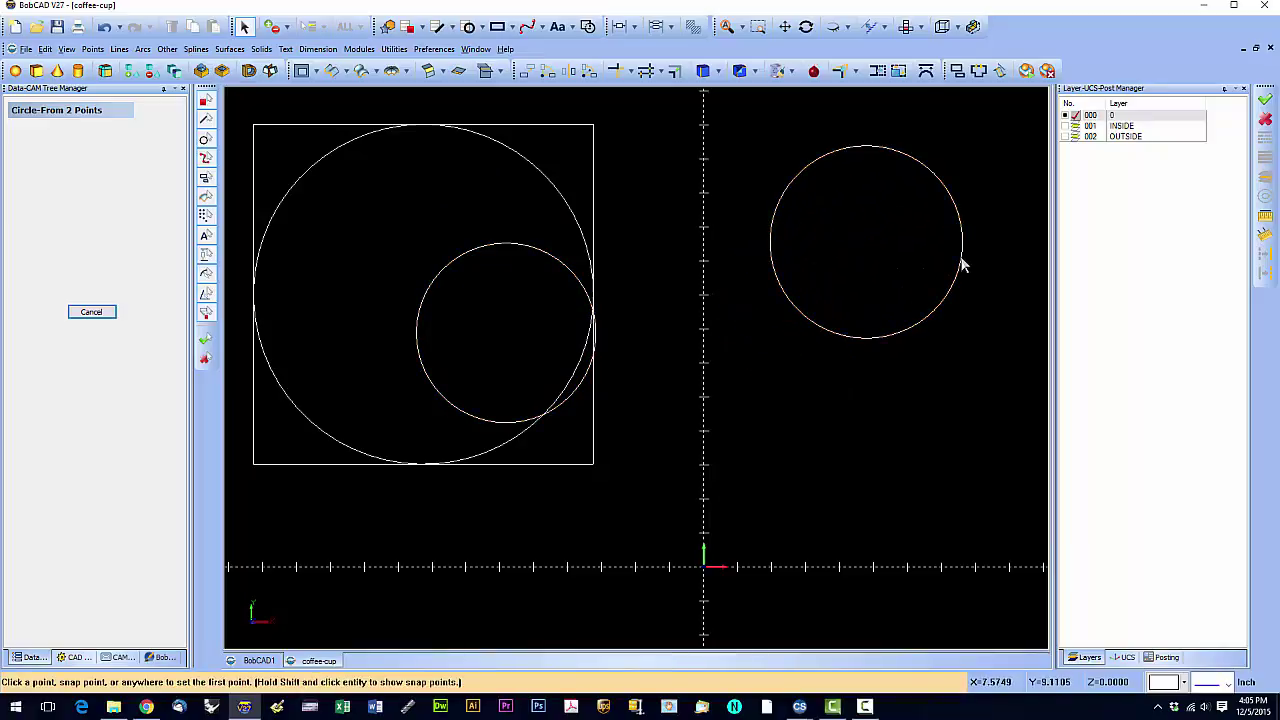
click(91, 312)
- Undo all three two-point circles
click(104, 27)
click(104, 27)
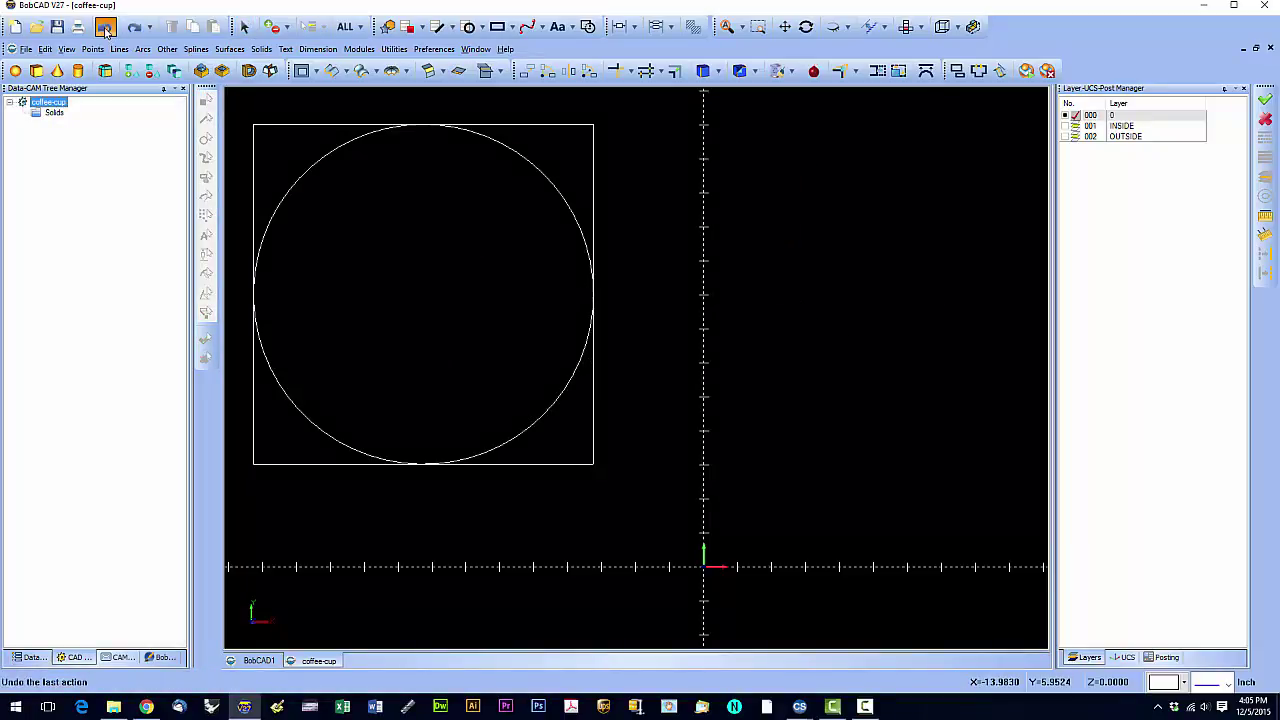
click(104, 27)
click(483, 27)
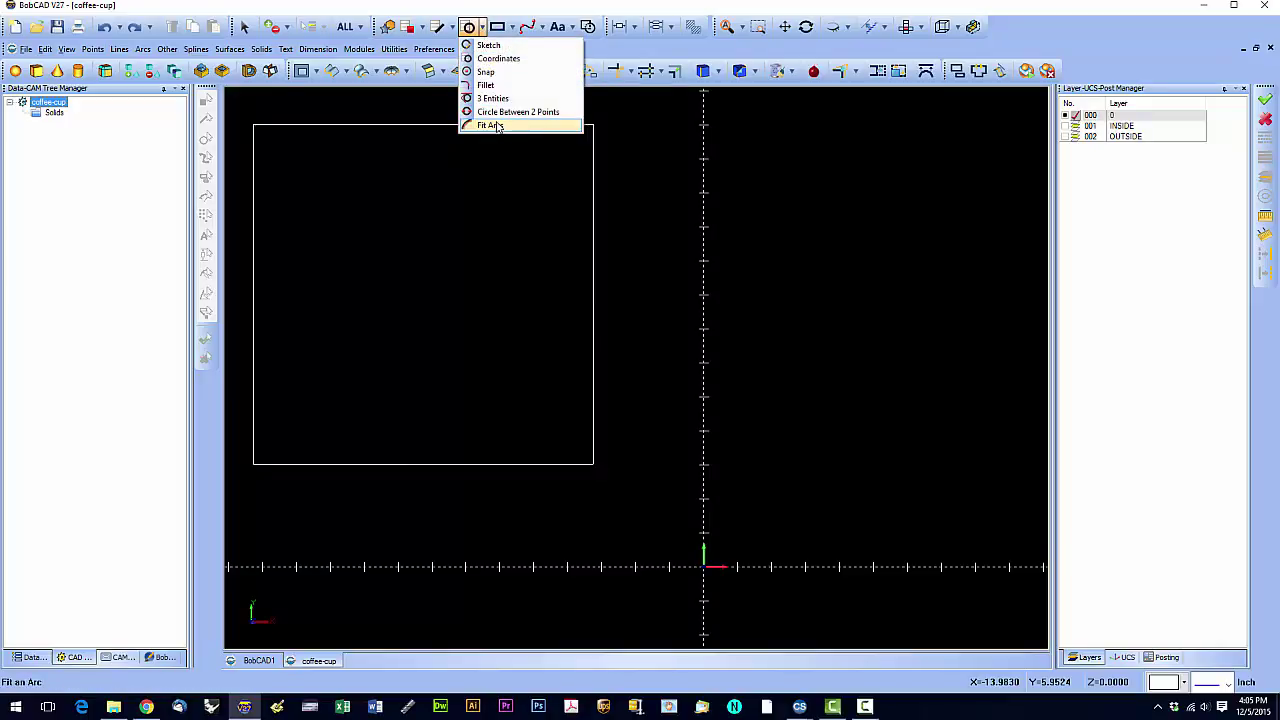
- Start Fit Arcs with 0.0004 tolerance and select the square's left side
click(497, 126)
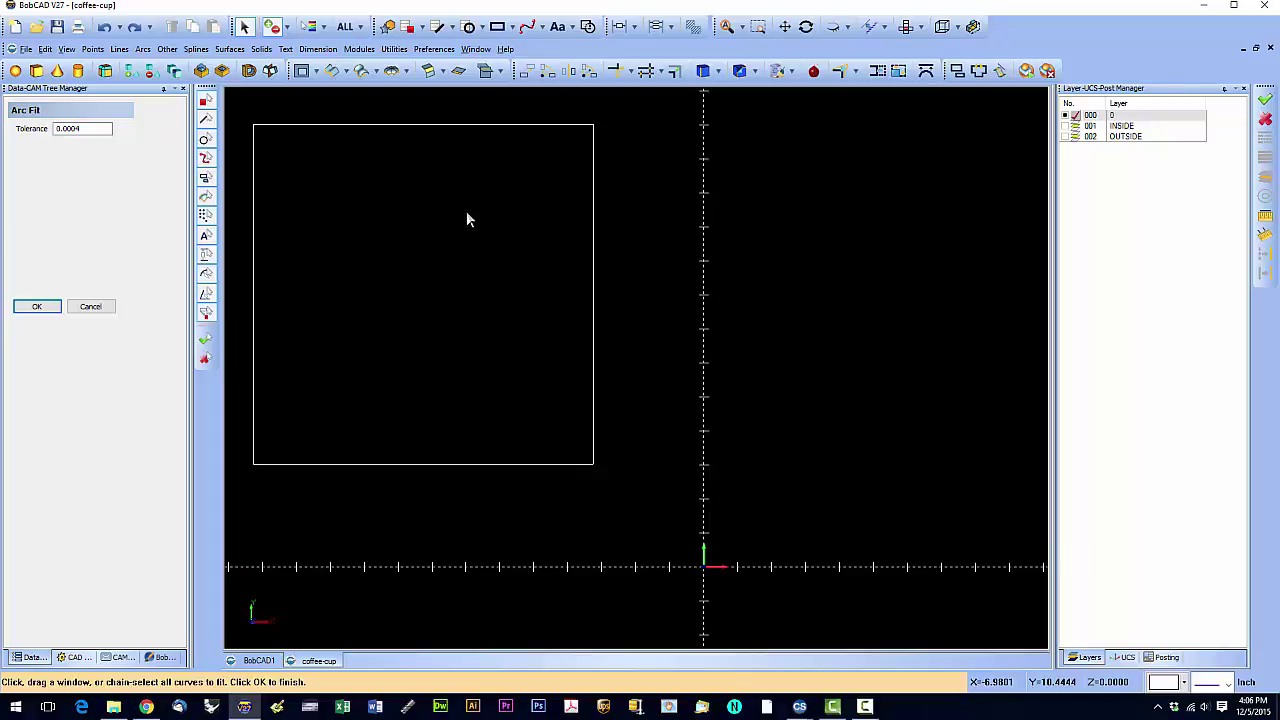
click(254, 180)
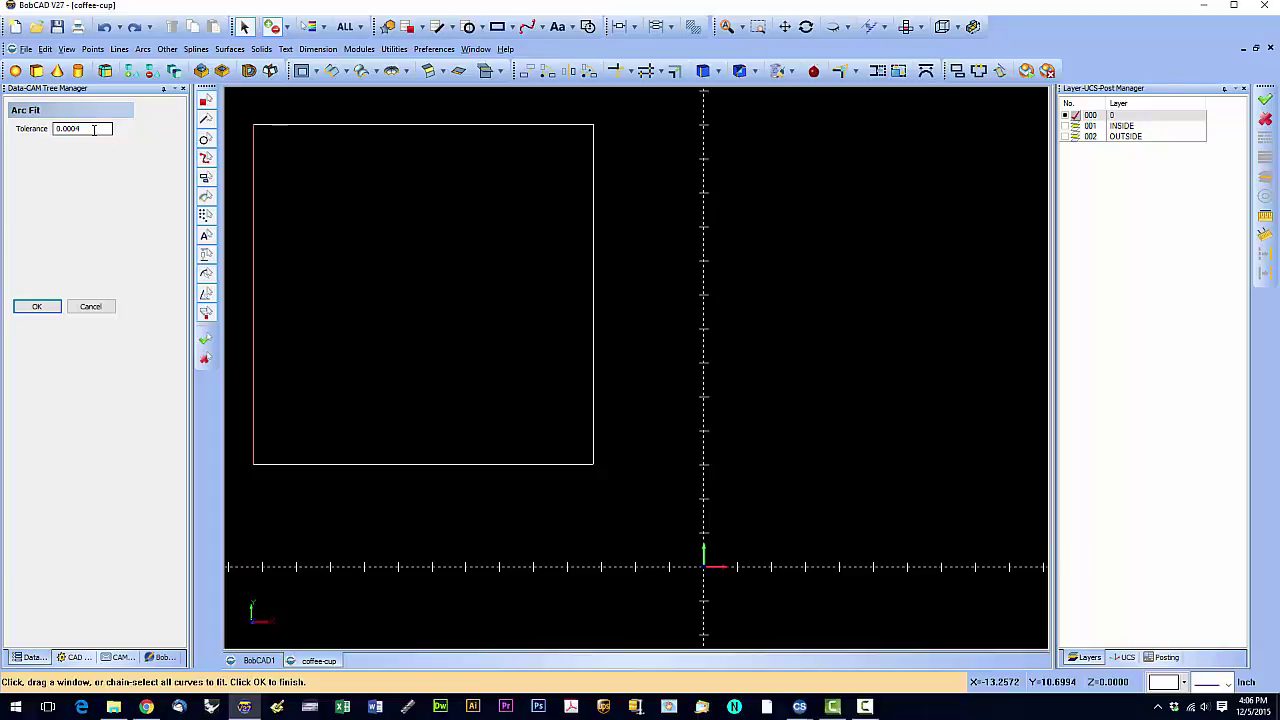
click(477, 28)
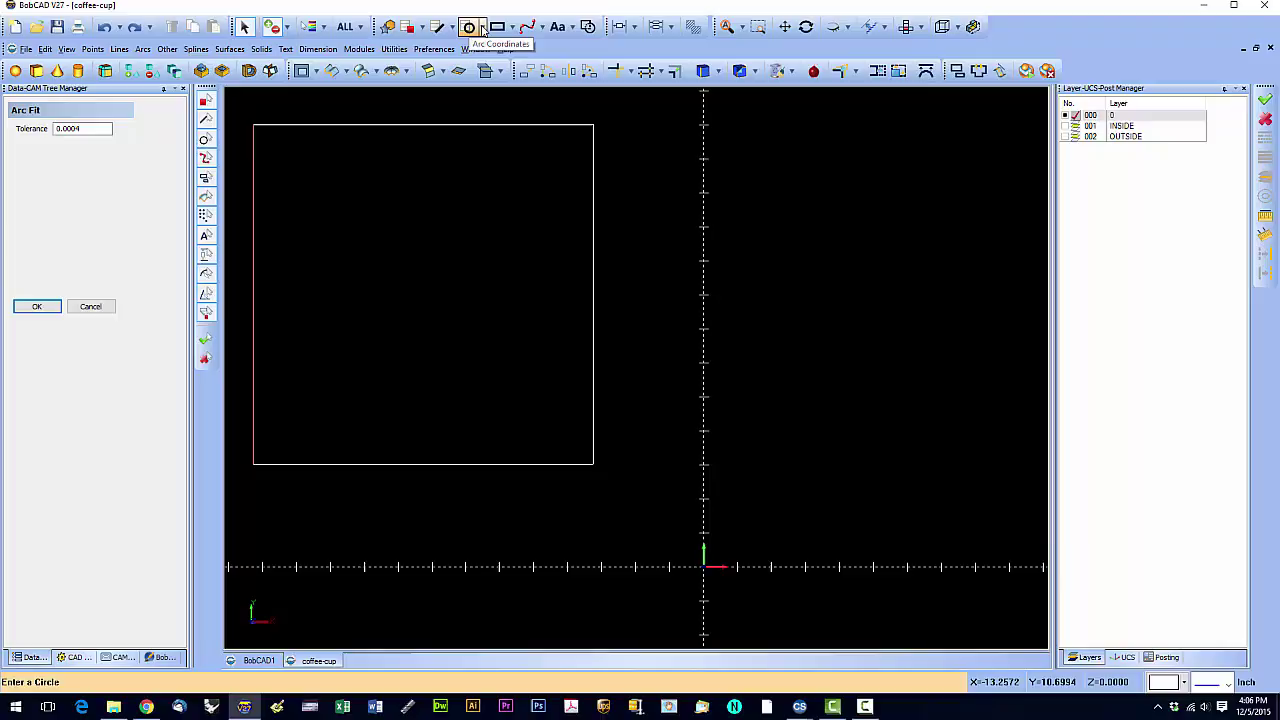
click(497, 27)
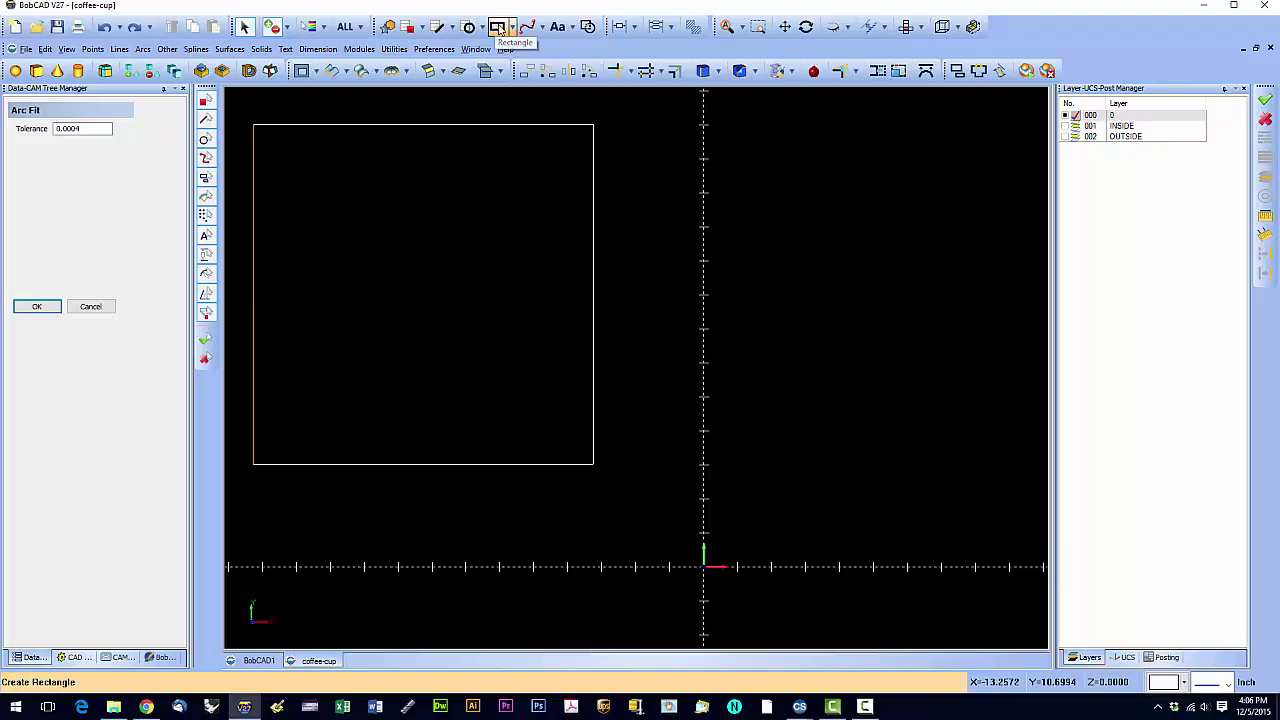